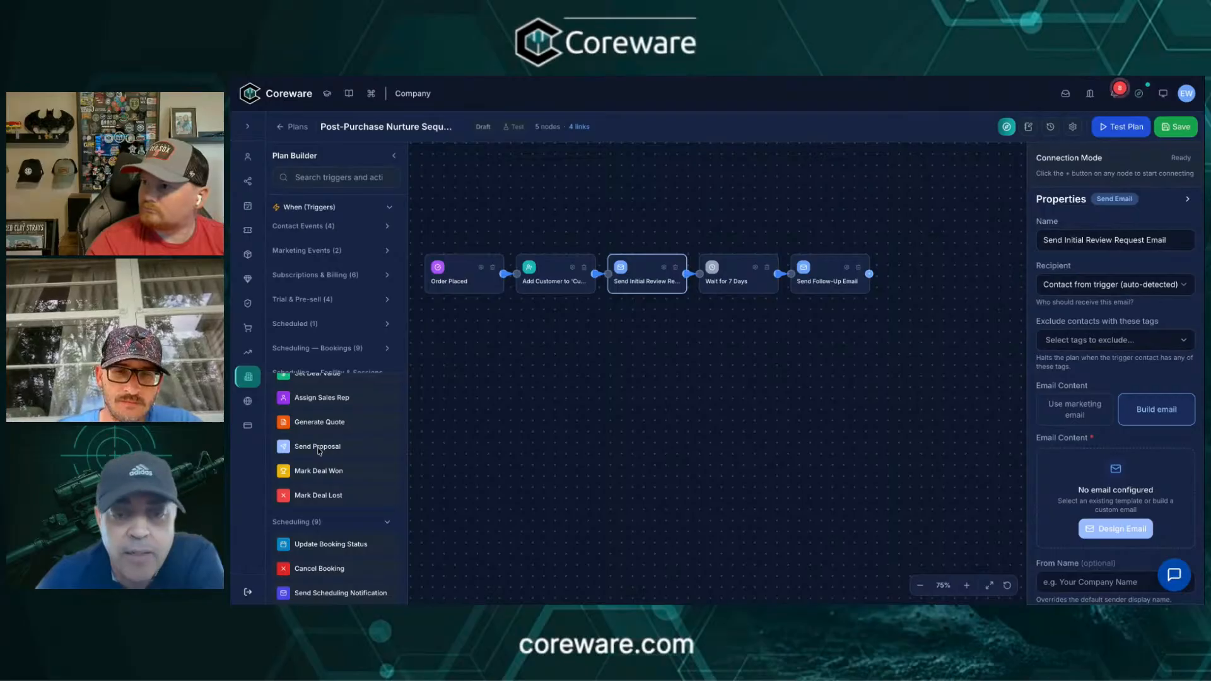
Add a Send Proposal step above the workflow row, with the Send Initial Review Request Email step moved below the row.
left_click_drag(317, 446, 696, 424)
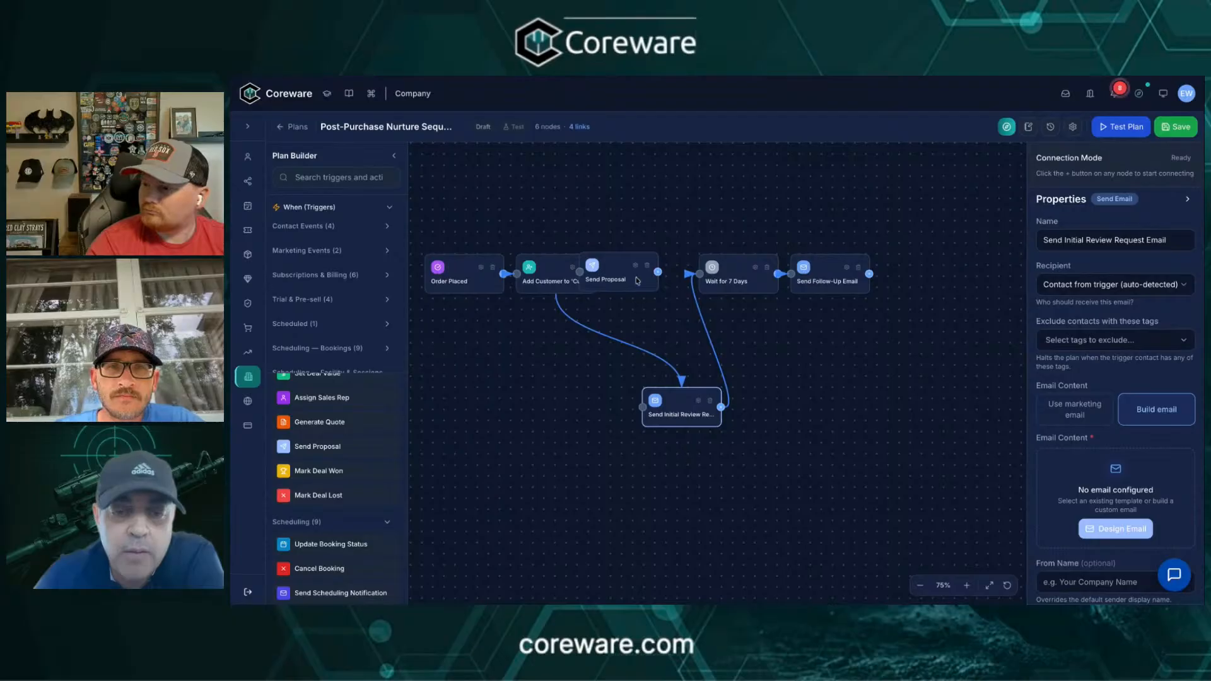
left_click_drag(638, 279, 687, 216)
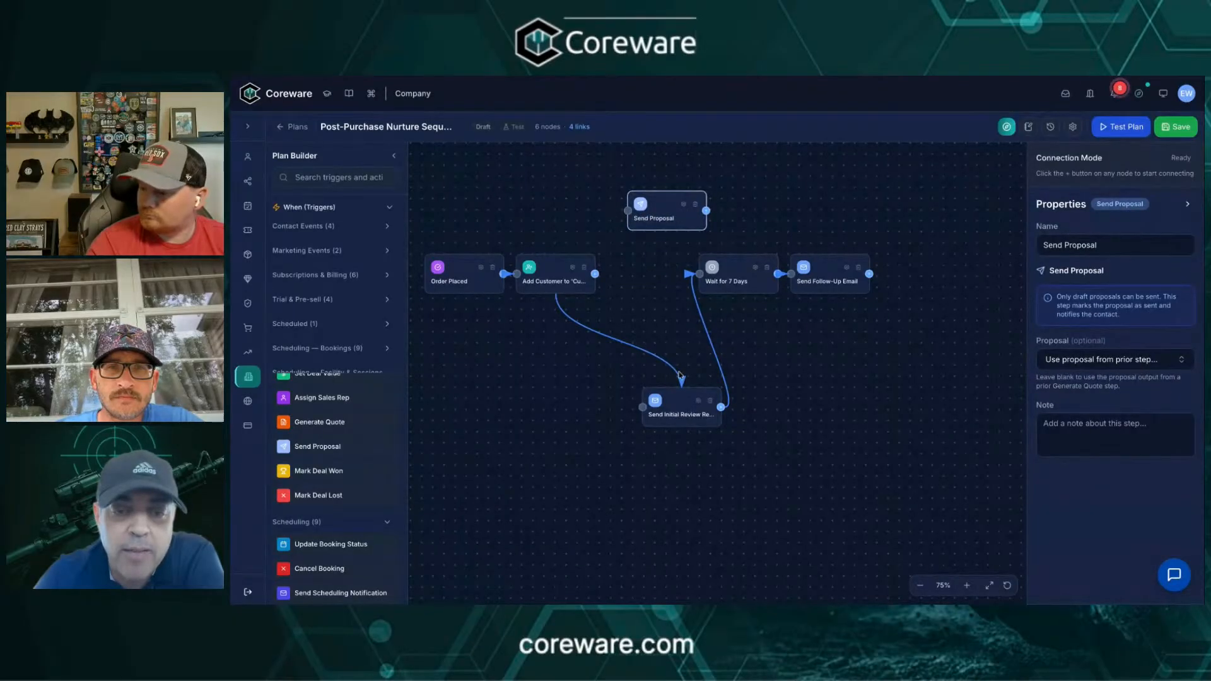
left_click(653, 264)
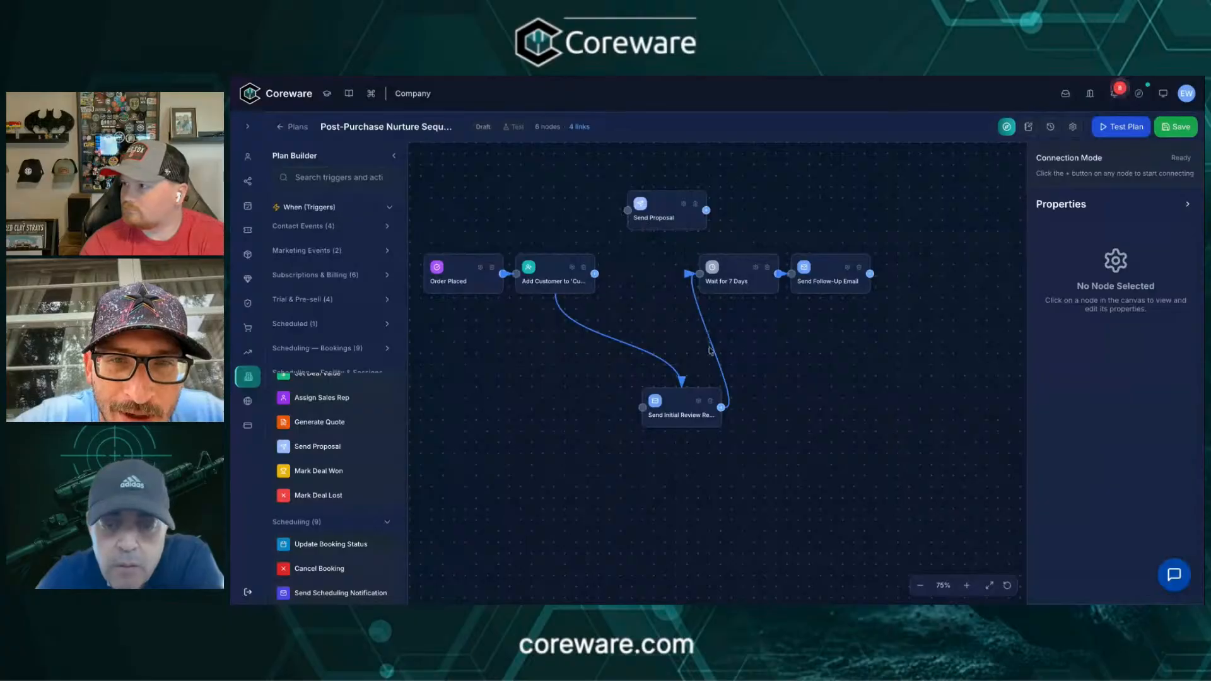
Connect the output of the Send Initial Review Request Email step to the input of the Send Proposal step.
left_click(722, 408)
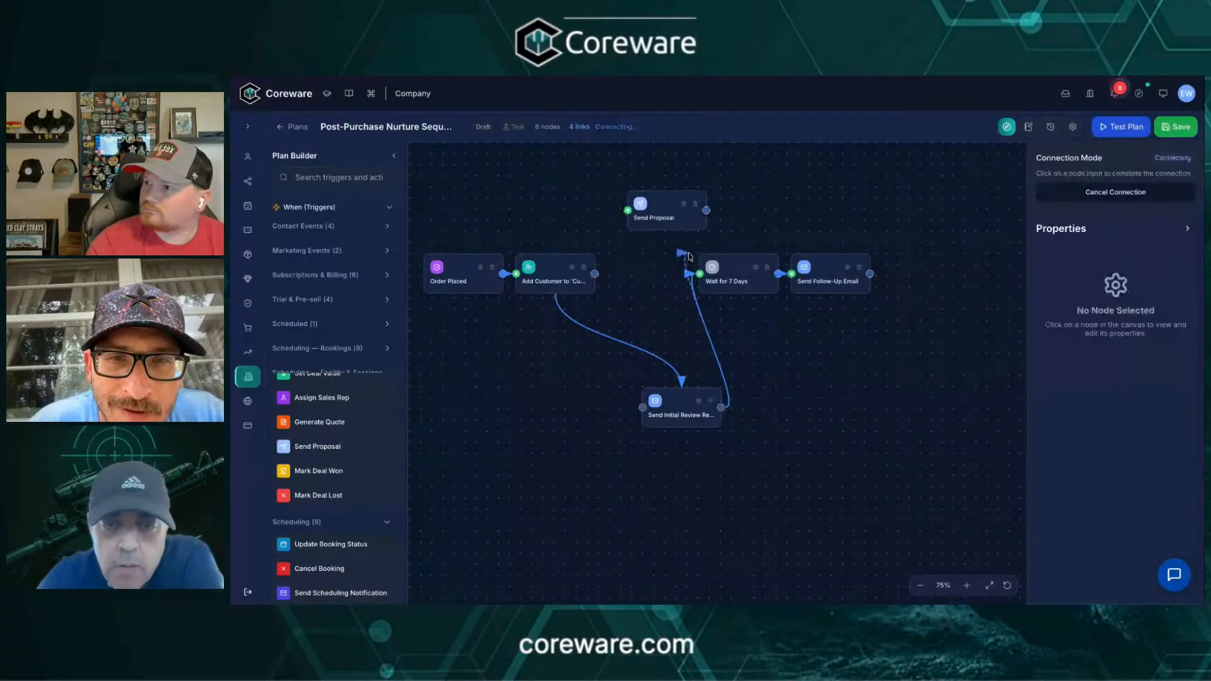
left_click(630, 210)
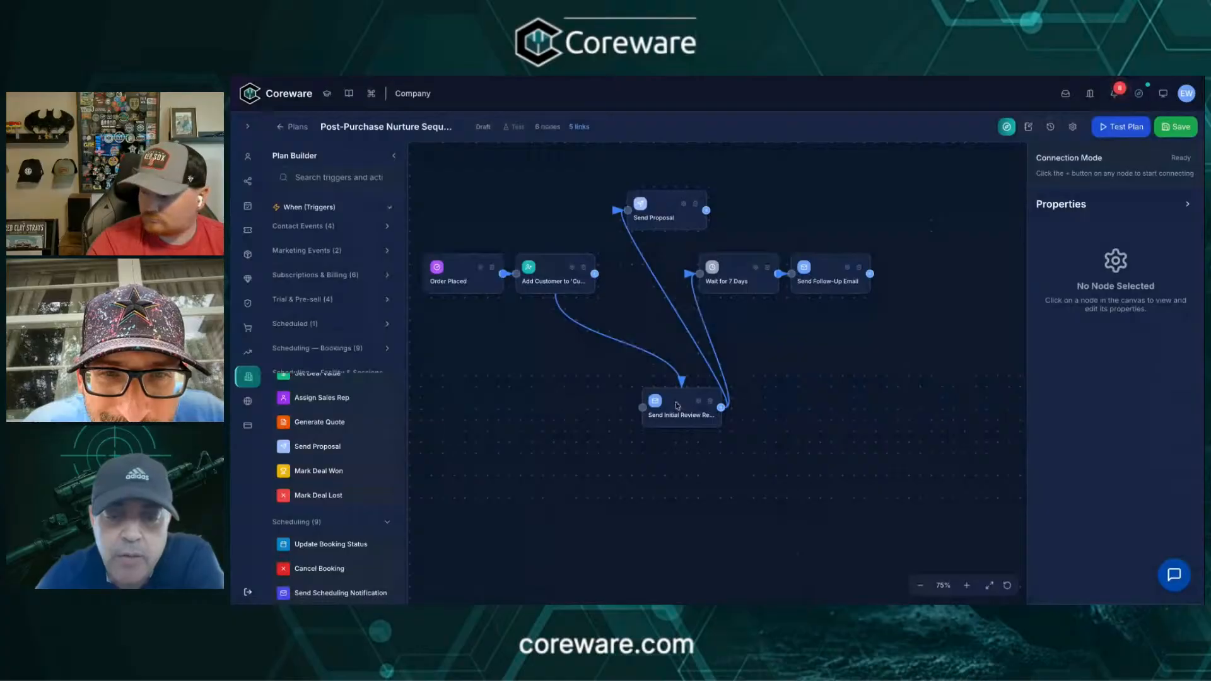
scroll(677, 406, "up", 4)
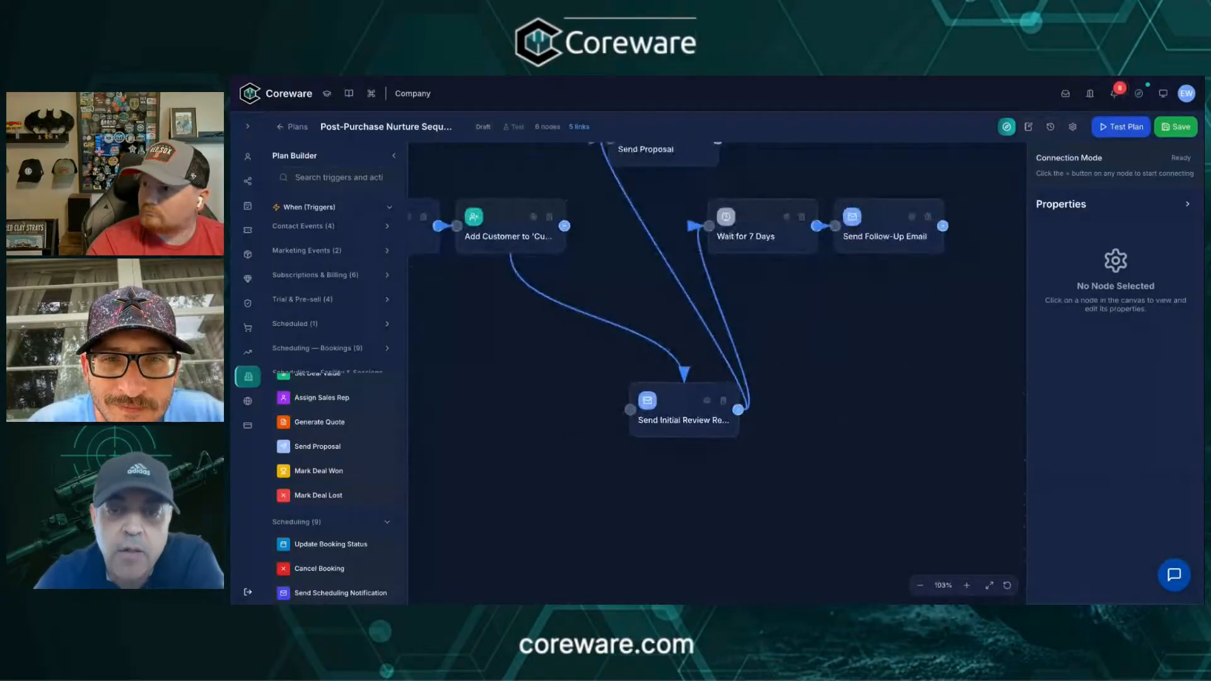
scroll(674, 399, "down", 2)
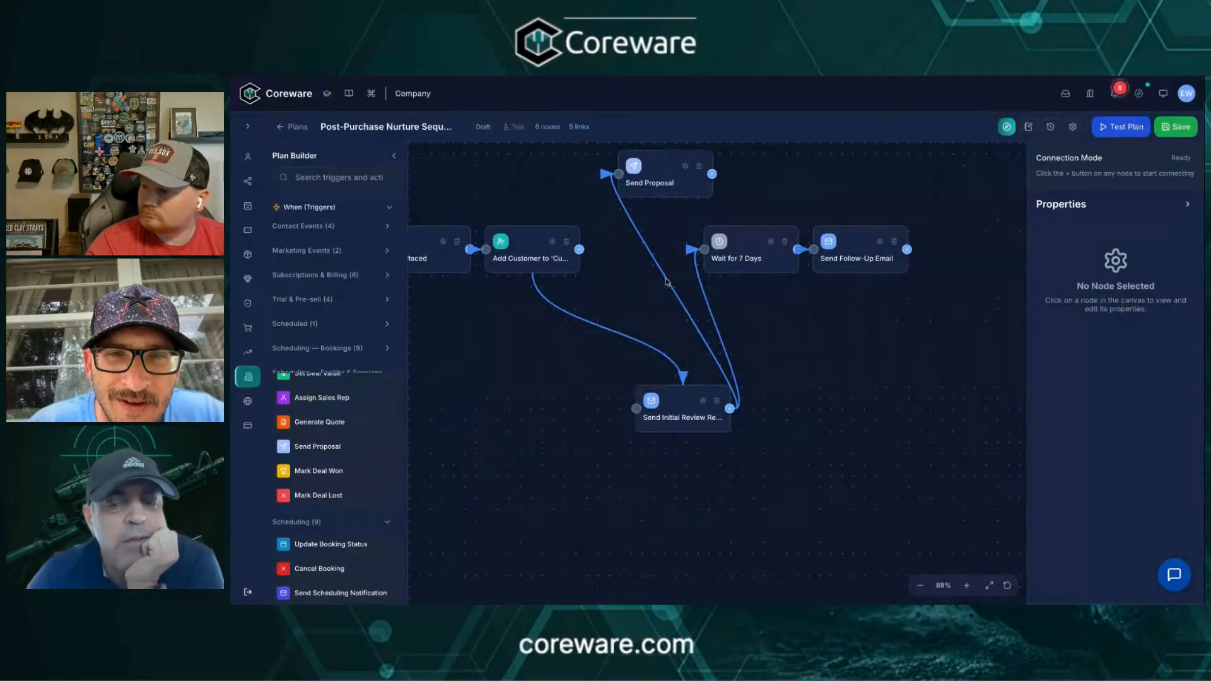
Connect the output of the step that adds the customer to the 'Customers' audience to the Send Proposal step's input.
left_click(579, 249)
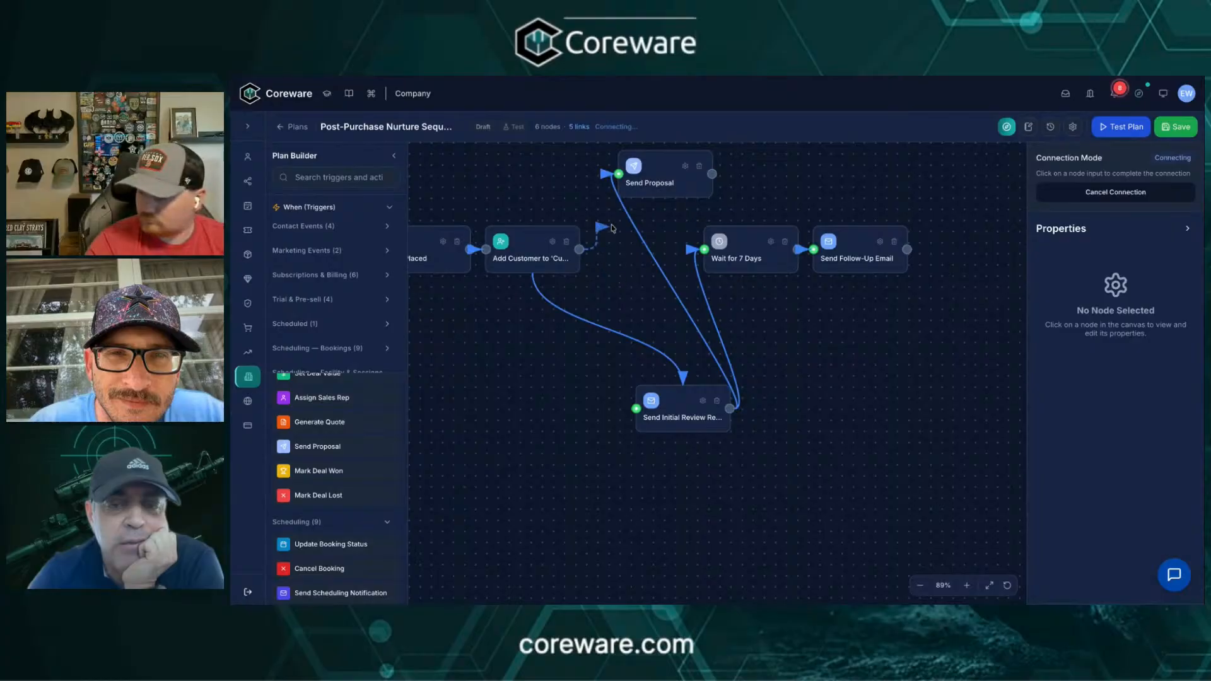
left_click(623, 181)
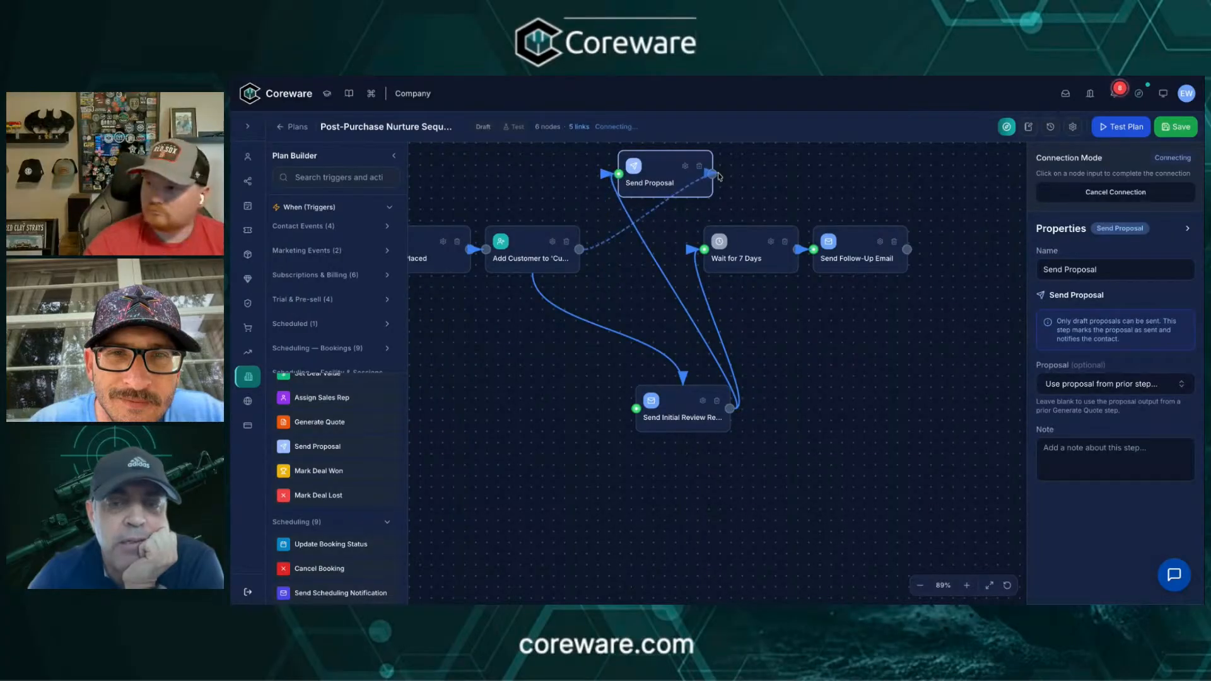
left_click(619, 174)
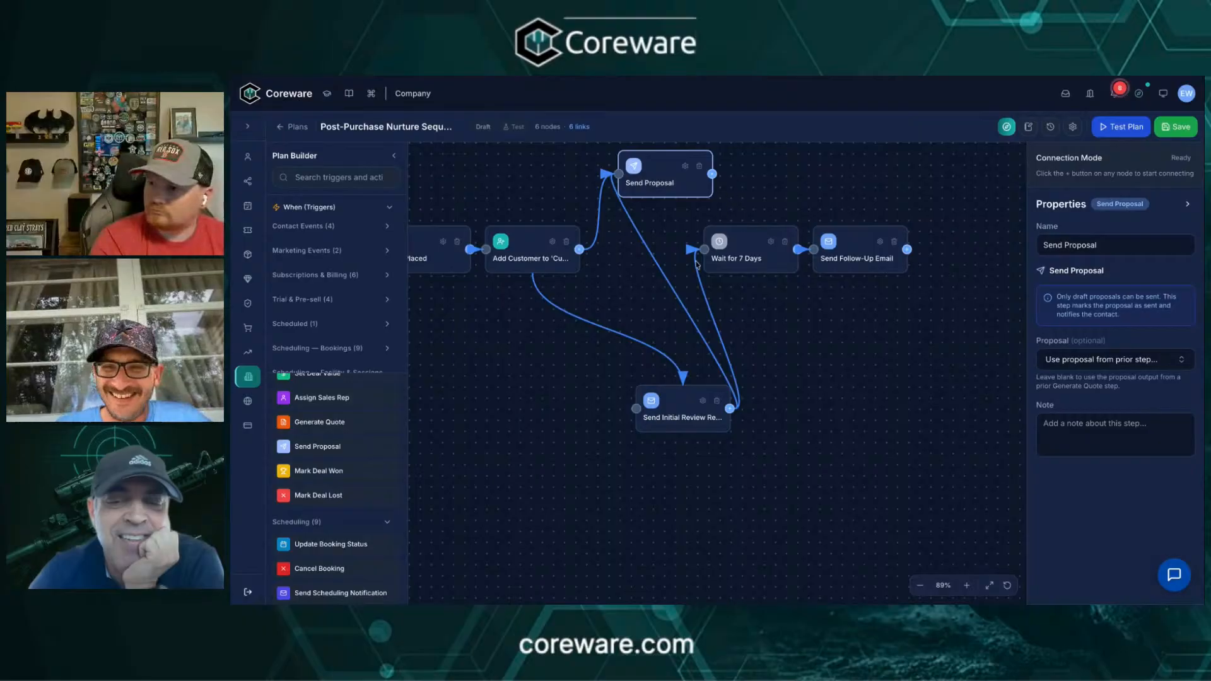
left_click(609, 179)
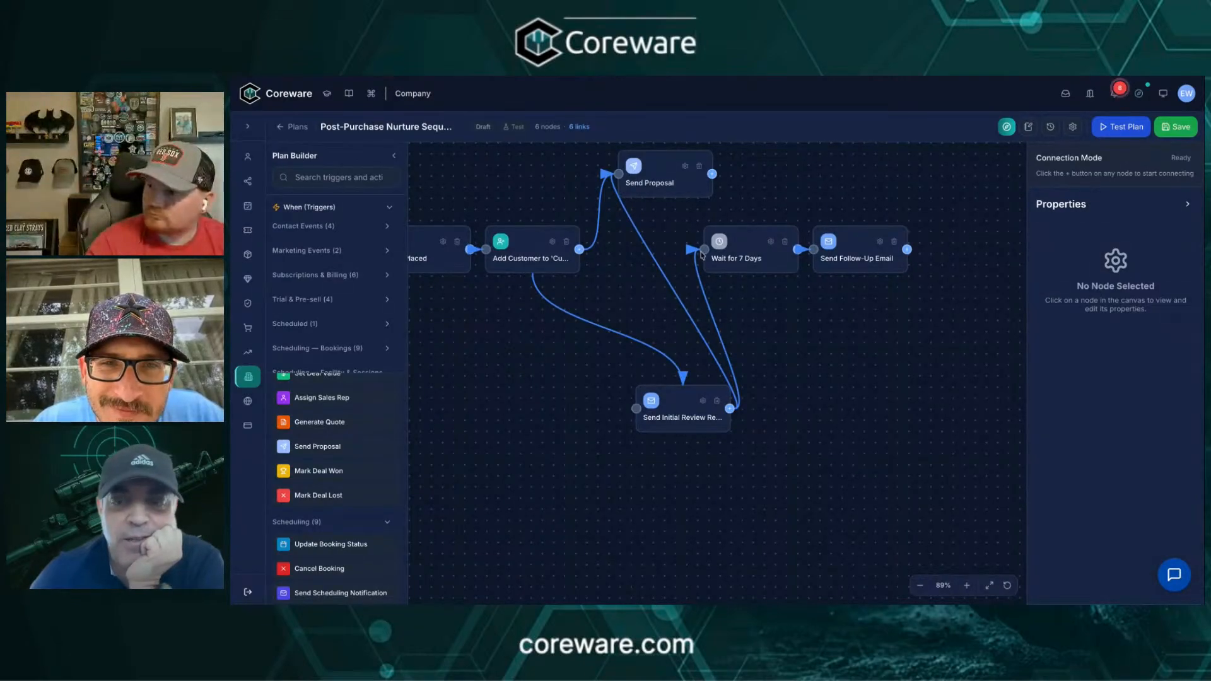
Open the CoreY Assistant to view its automation suggestions, and close it without asking for anything.
scroll(704, 247, "up", 2)
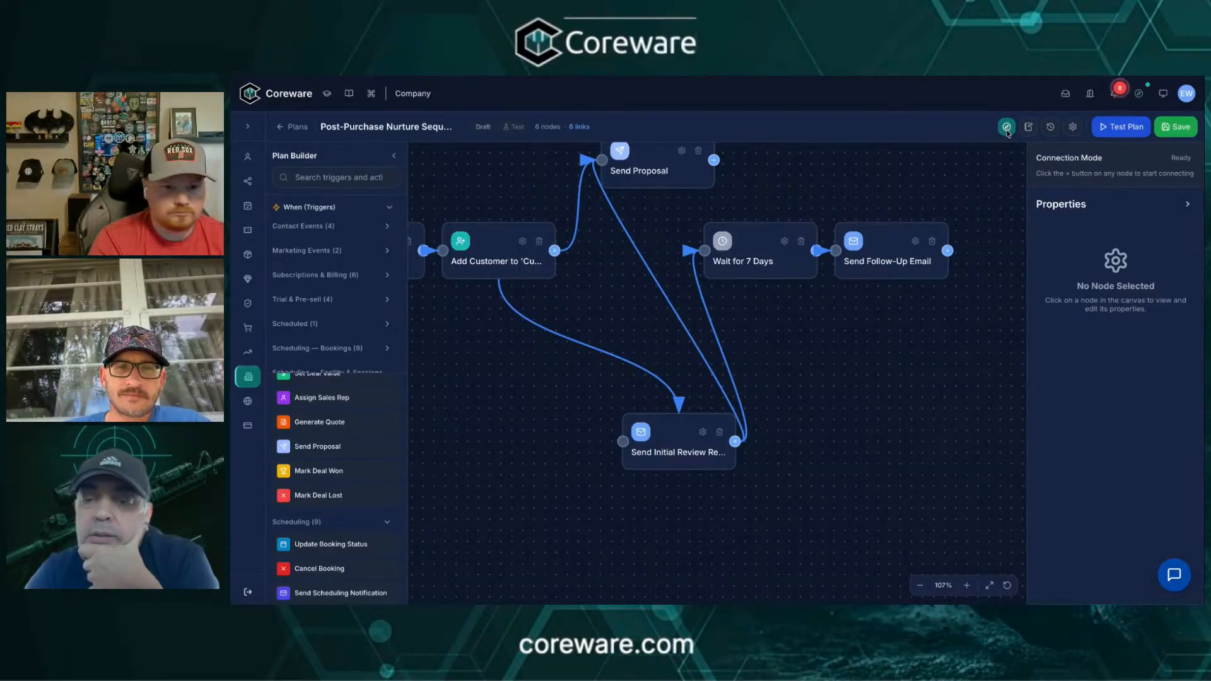
left_click(1007, 127)
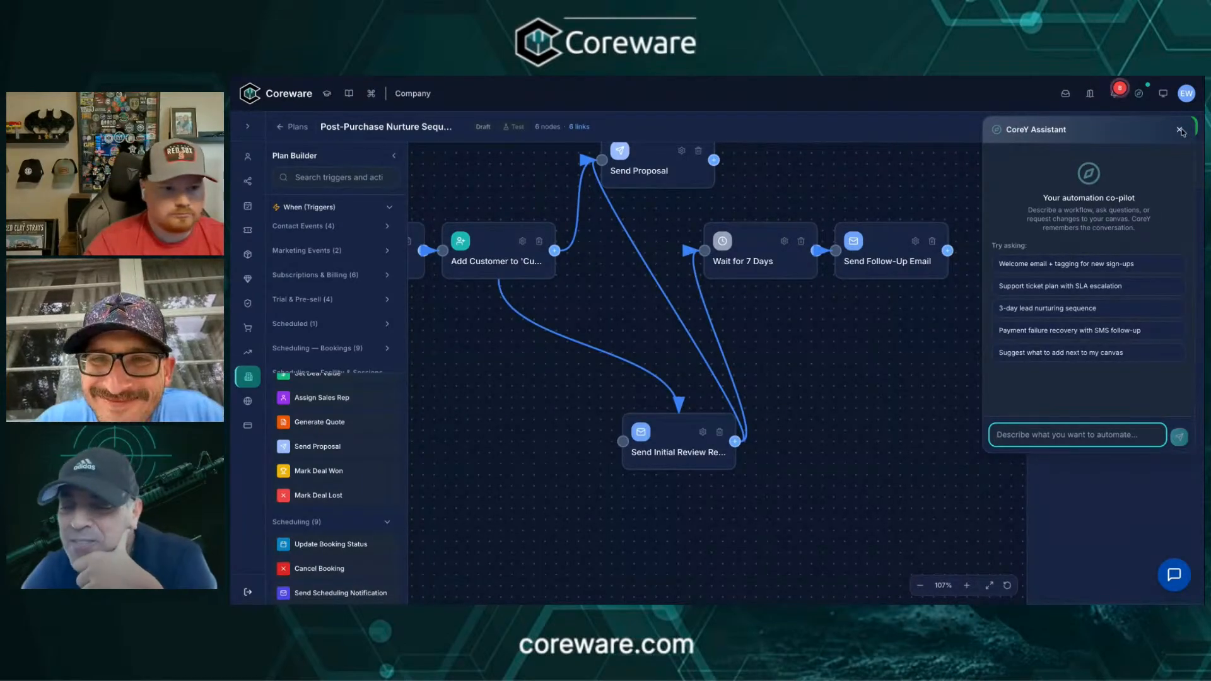
left_click(1180, 131)
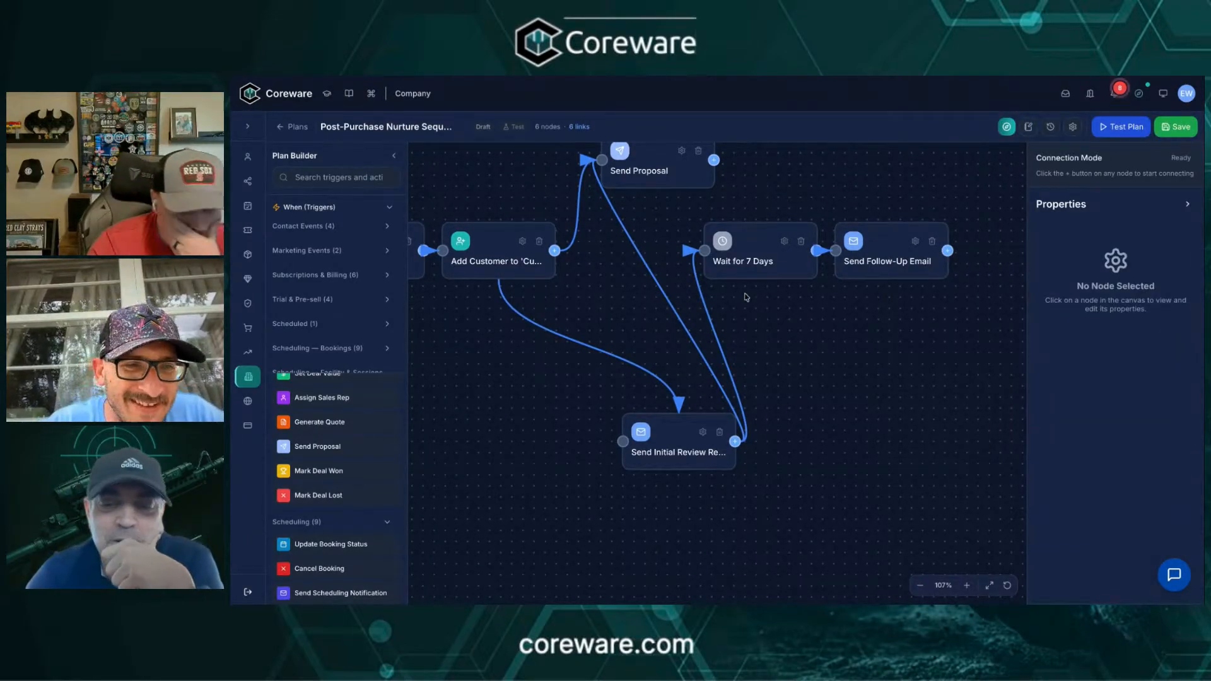
Move the Wait for 7 Days step below Send Follow-Up Email, and view the Send Proposal step's properties.
left_click(795, 266)
left_click_drag(795, 266, 950, 398)
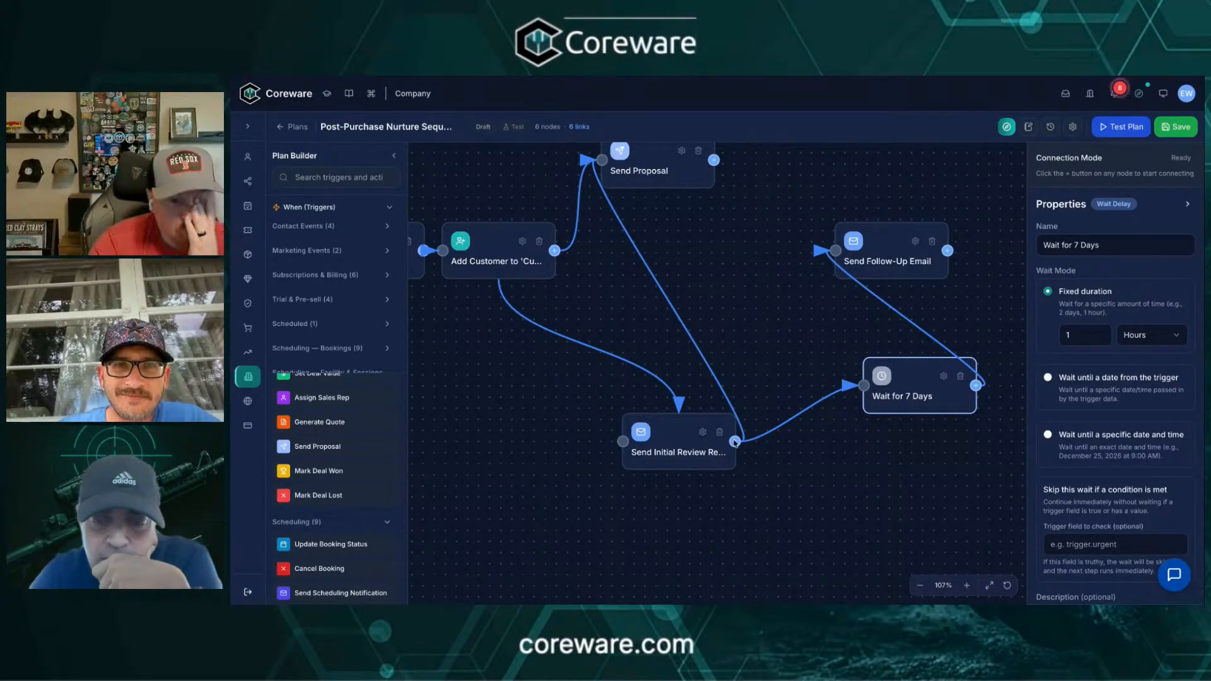
left_click(755, 445)
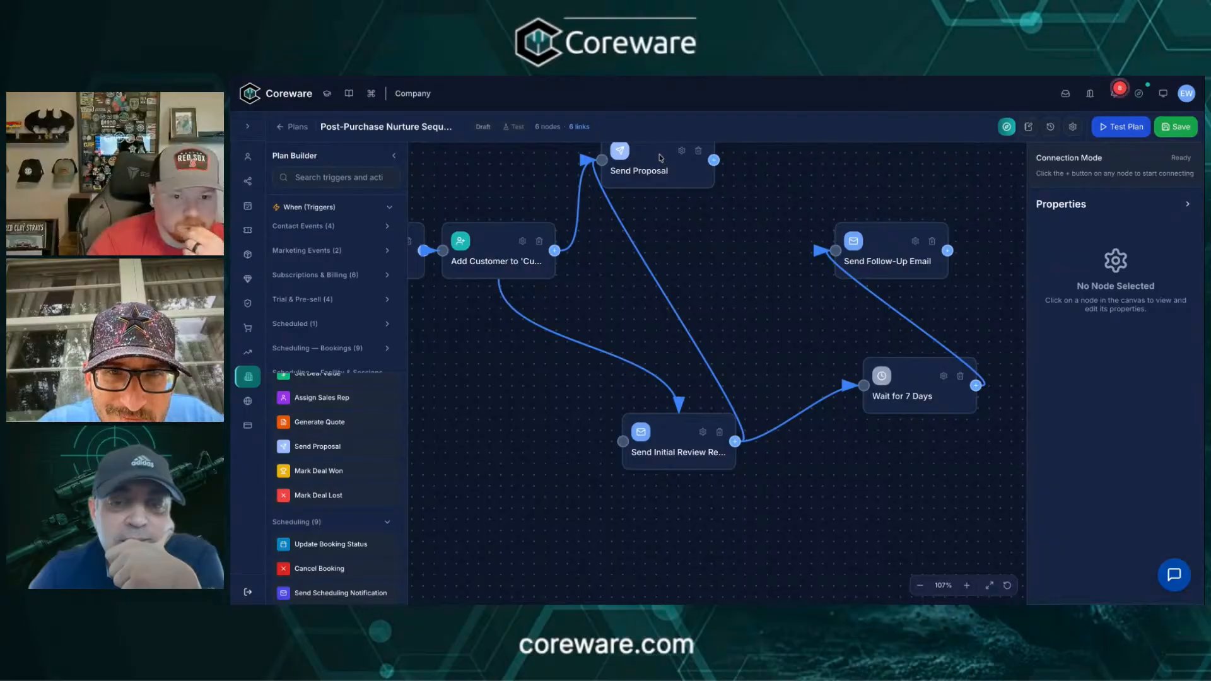
left_click(683, 153)
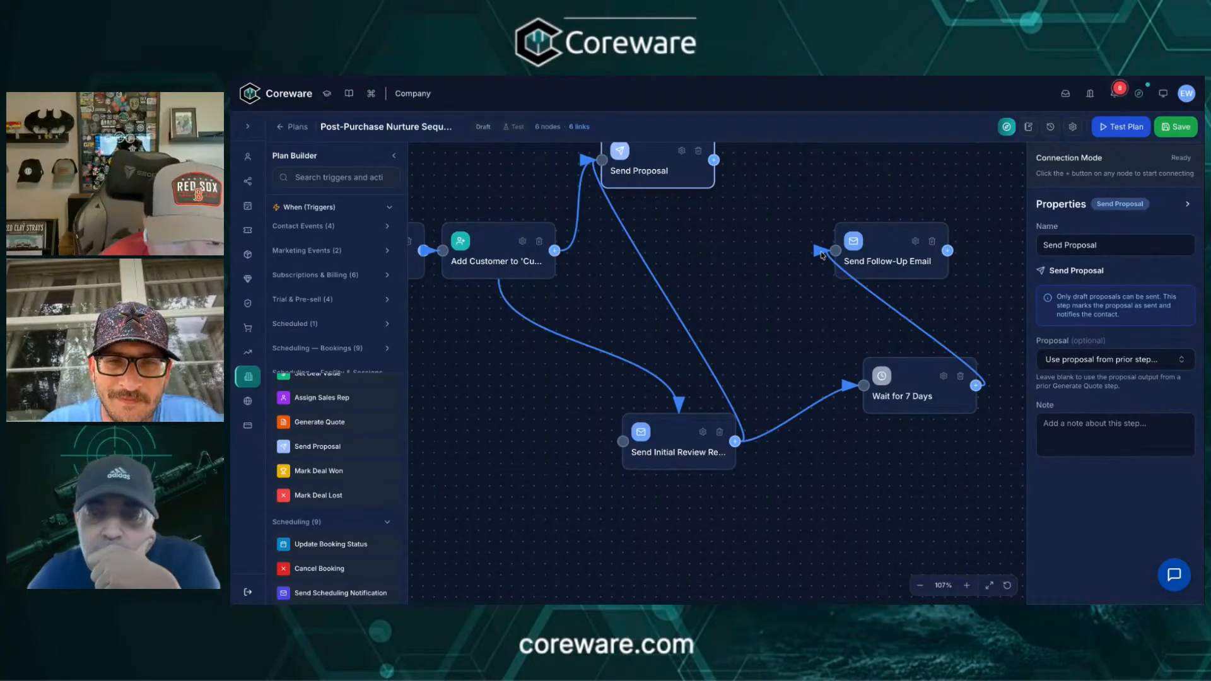
left_click(823, 254)
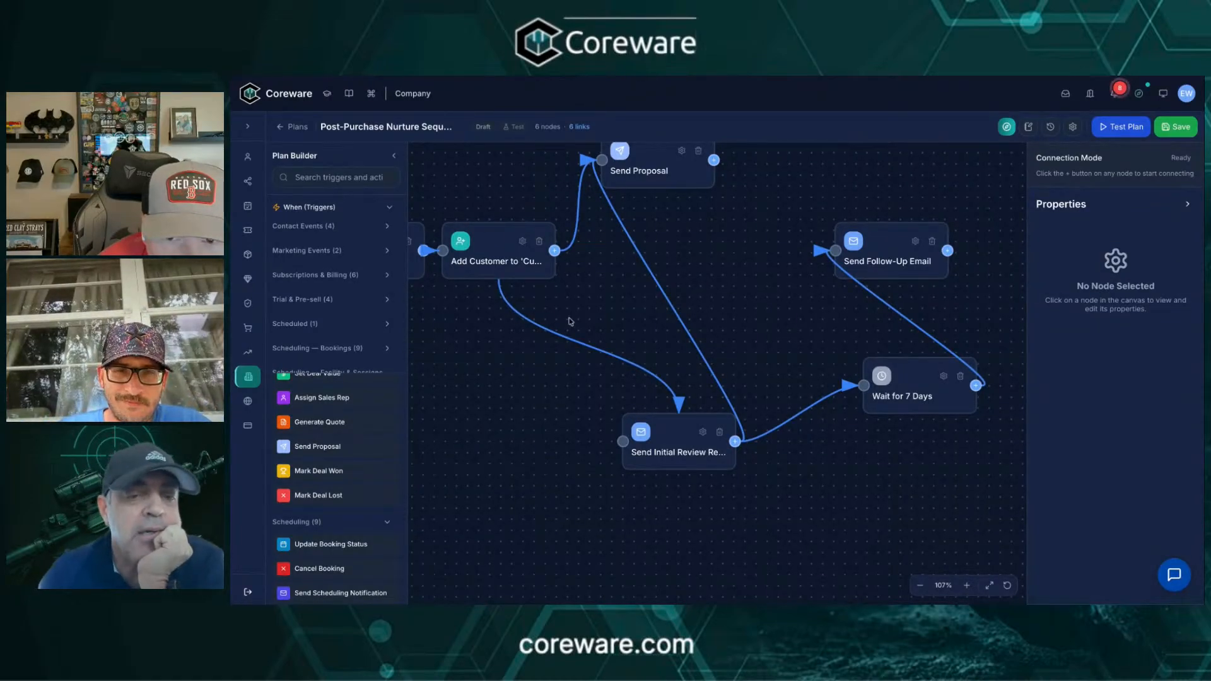
Shift the Order Placed trigger outward and move the add-to-audience step down beside Send Initial Review Request Email.
scroll(618, 327, "down", 3)
scroll(618, 327, "down", 2)
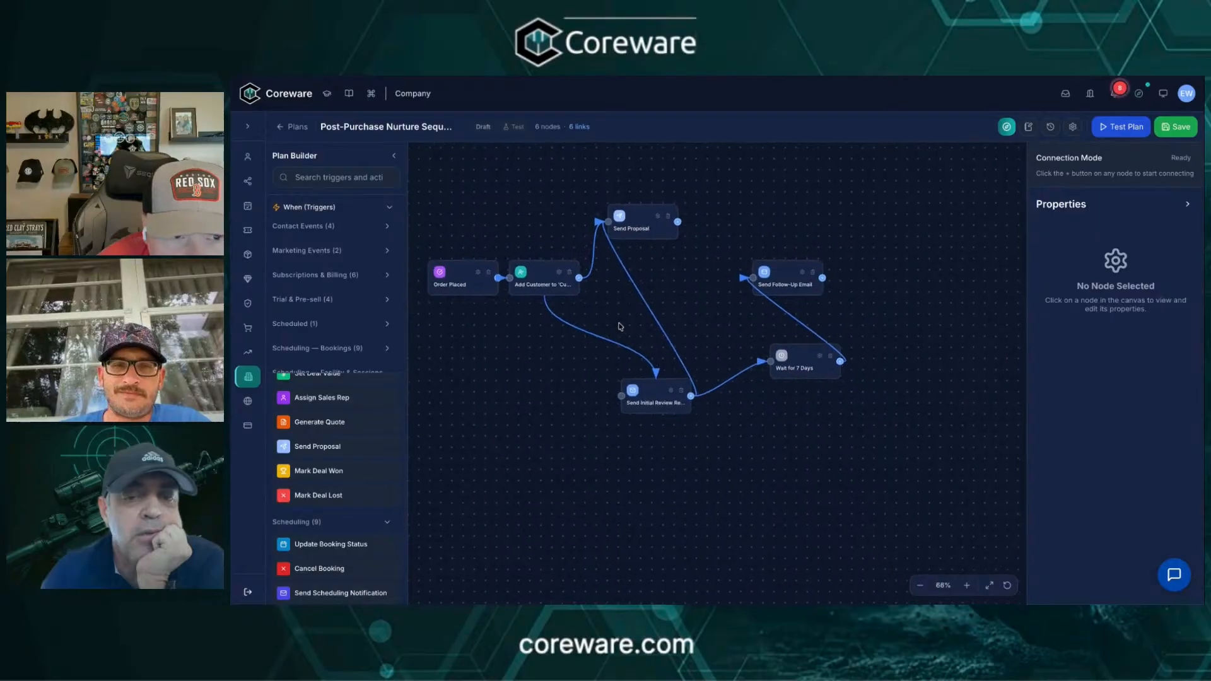
left_click(475, 267)
left_click_drag(475, 267, 439, 270)
left_click_drag(571, 284, 571, 378)
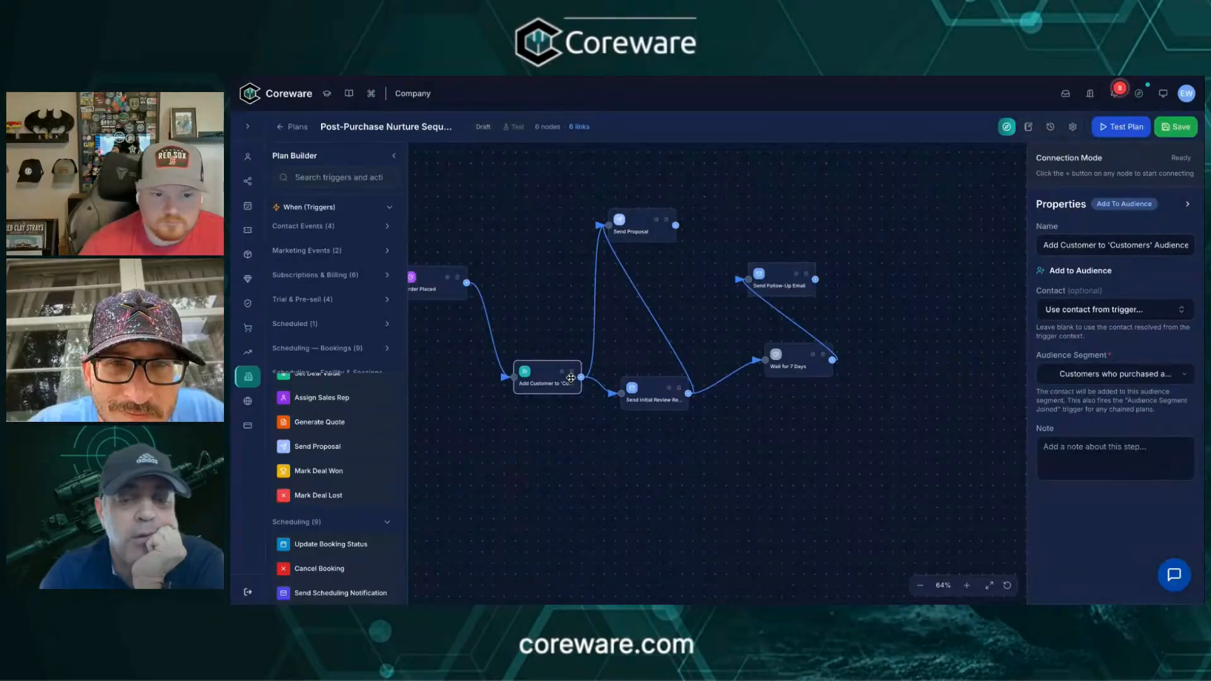
Delete the Send Proposal step together with its connections from the workflow.
scroll(571, 377, "up", 3)
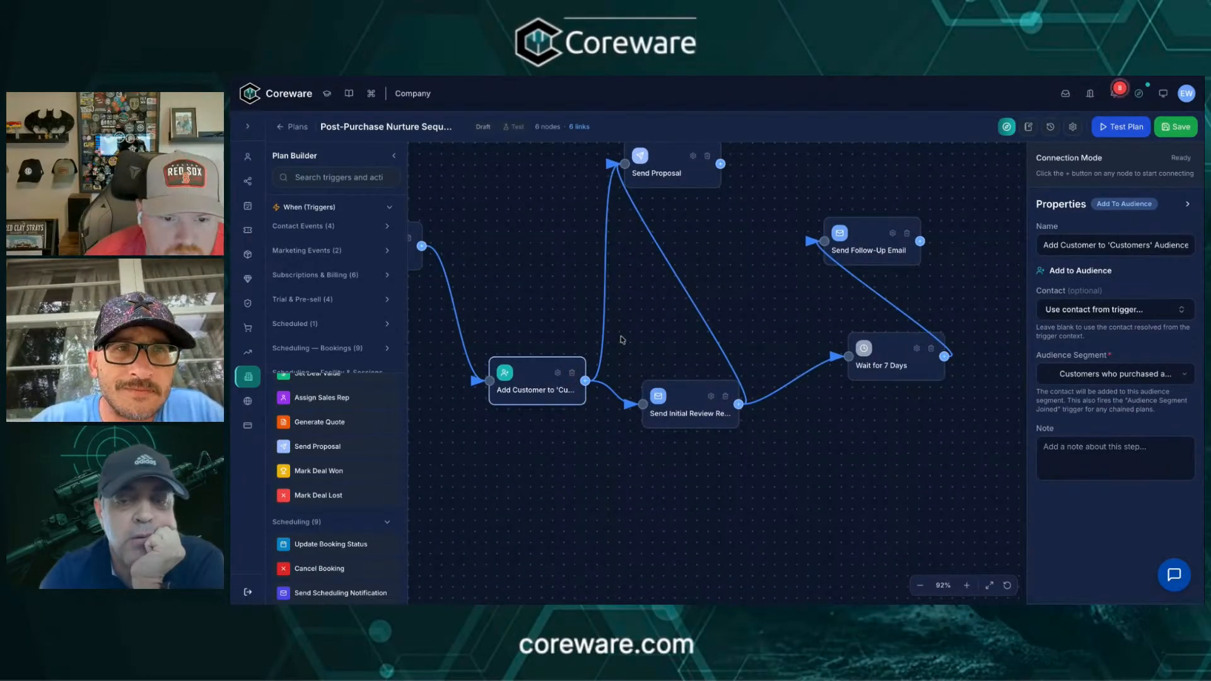
double_click(685, 369)
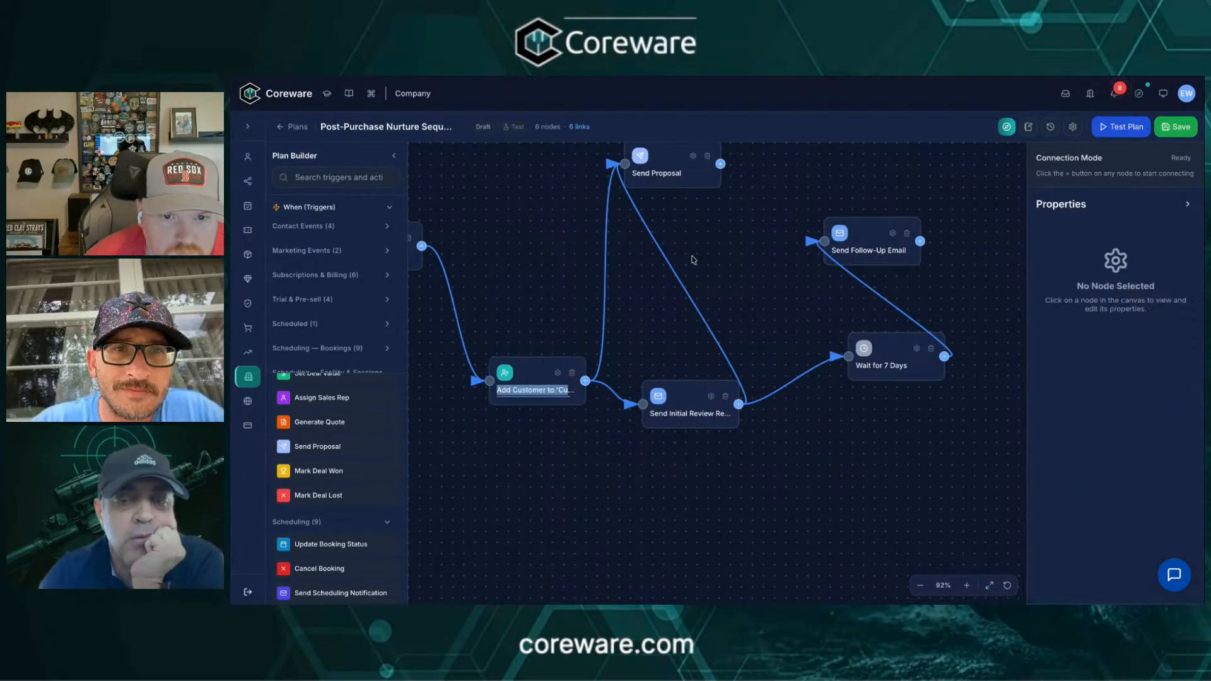
left_click(707, 156)
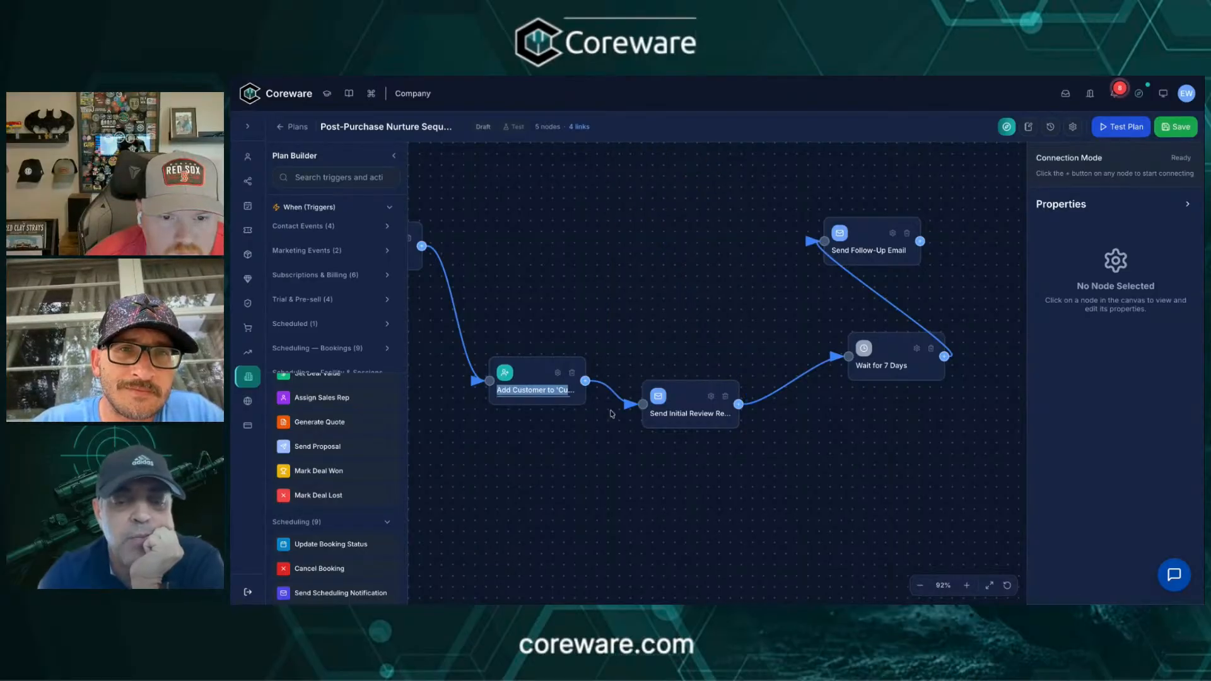
left_click(615, 411)
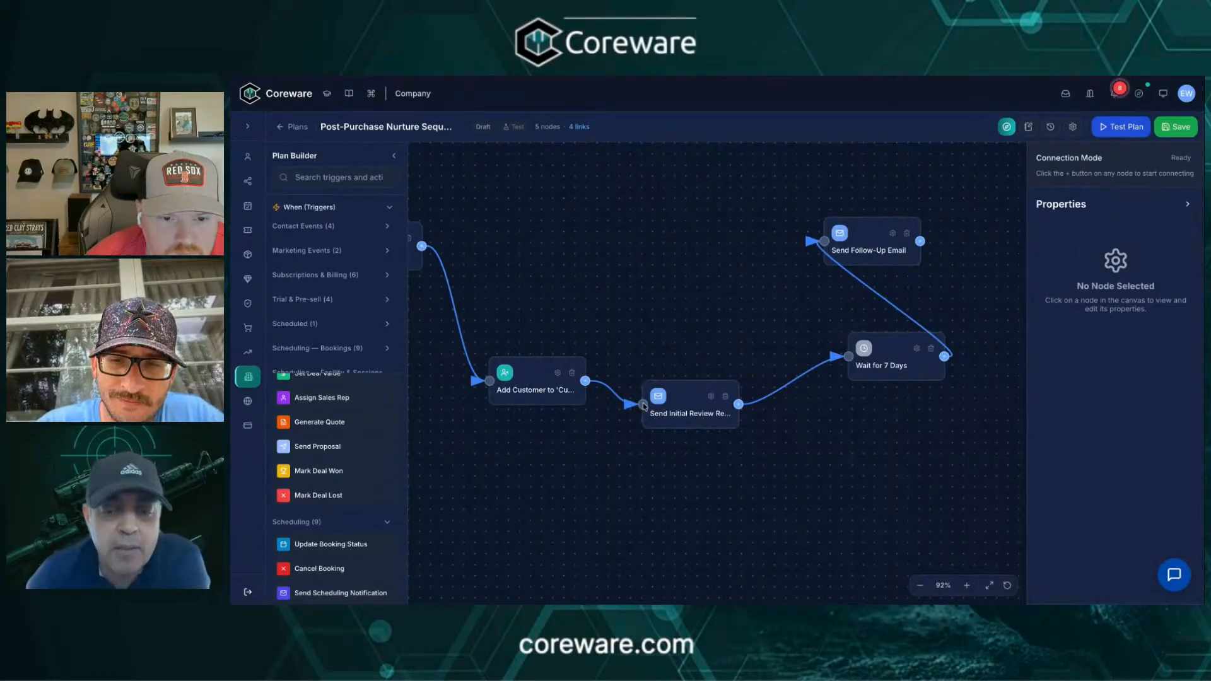
View the Send Initial Review Request Email step's properties and examine the workflow at different scales, resetting the canvas zoom to 100%.
left_click(682, 394)
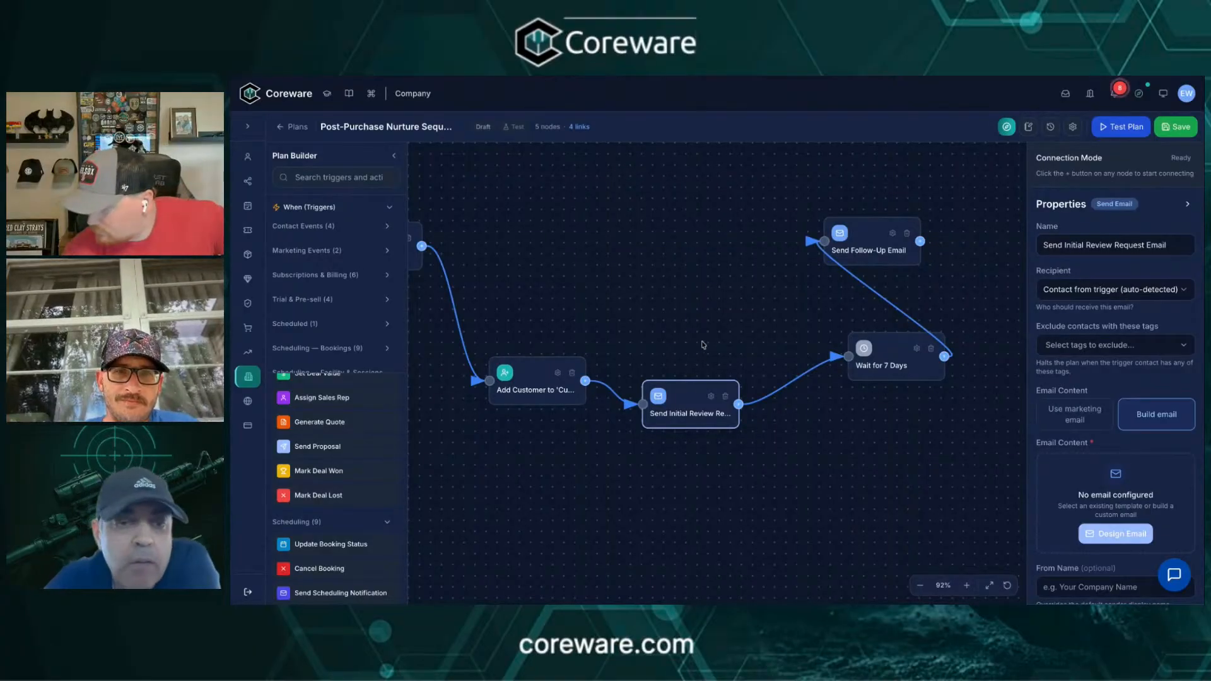
scroll(703, 345, "down", 2)
scroll(704, 345, "down", 2)
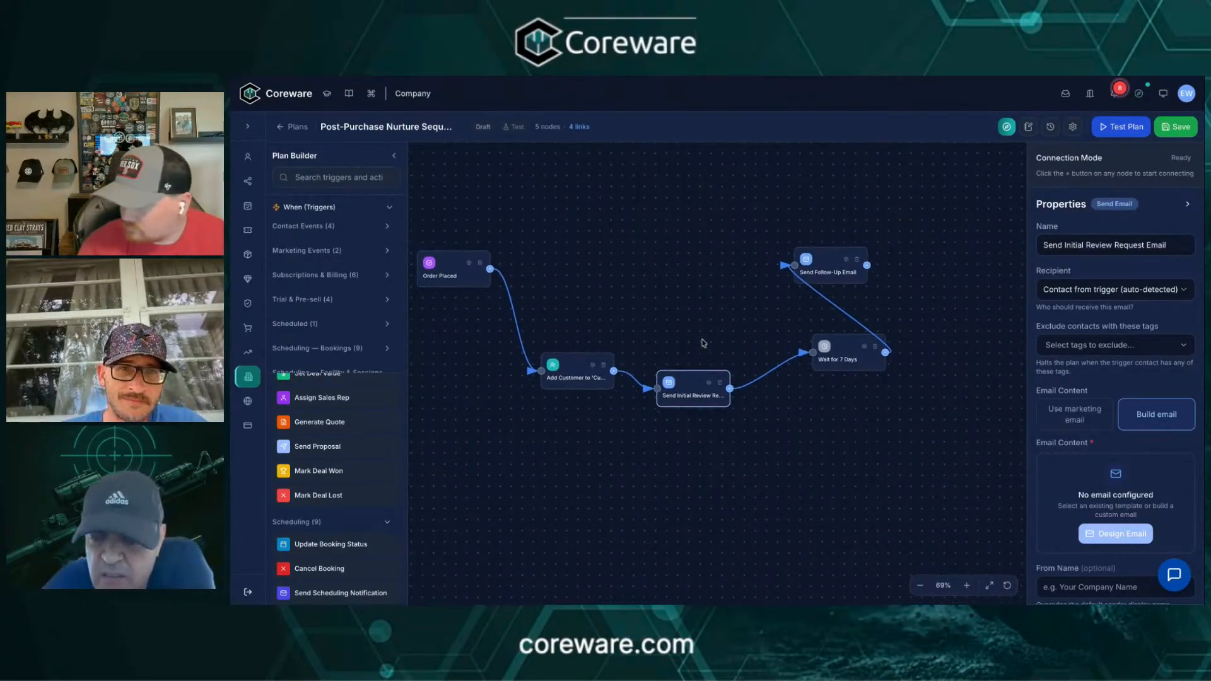
left_click(967, 586)
left_click(967, 586)
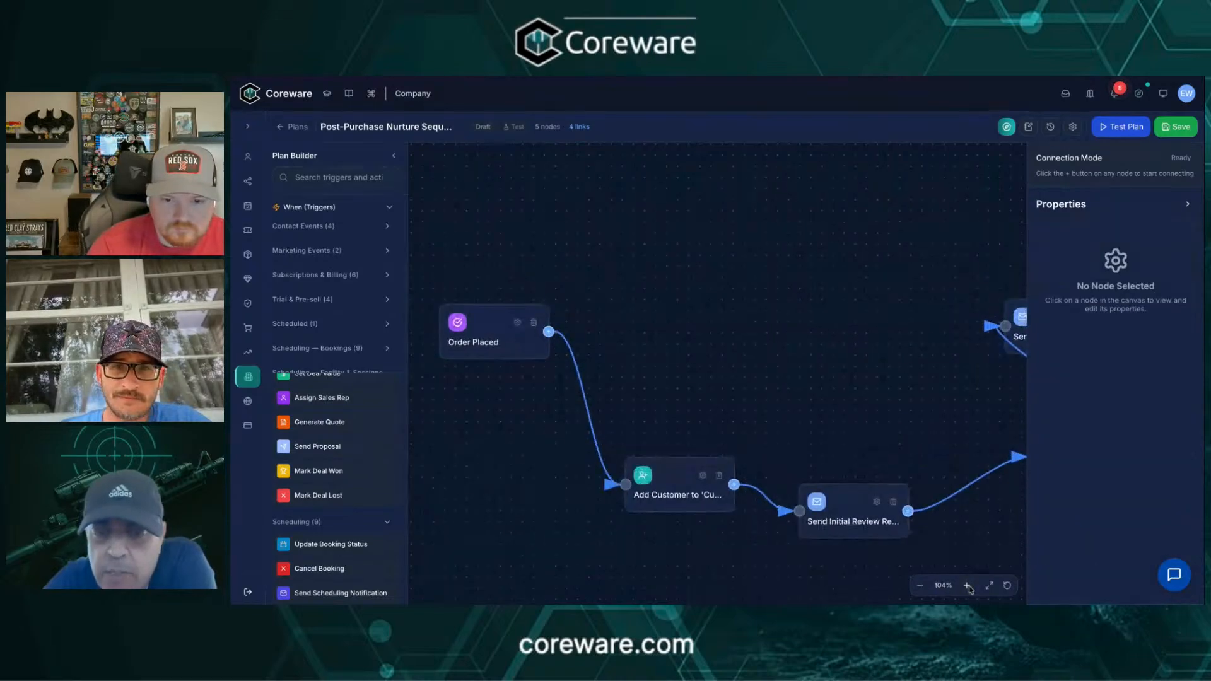
left_click(921, 586)
left_click(921, 586)
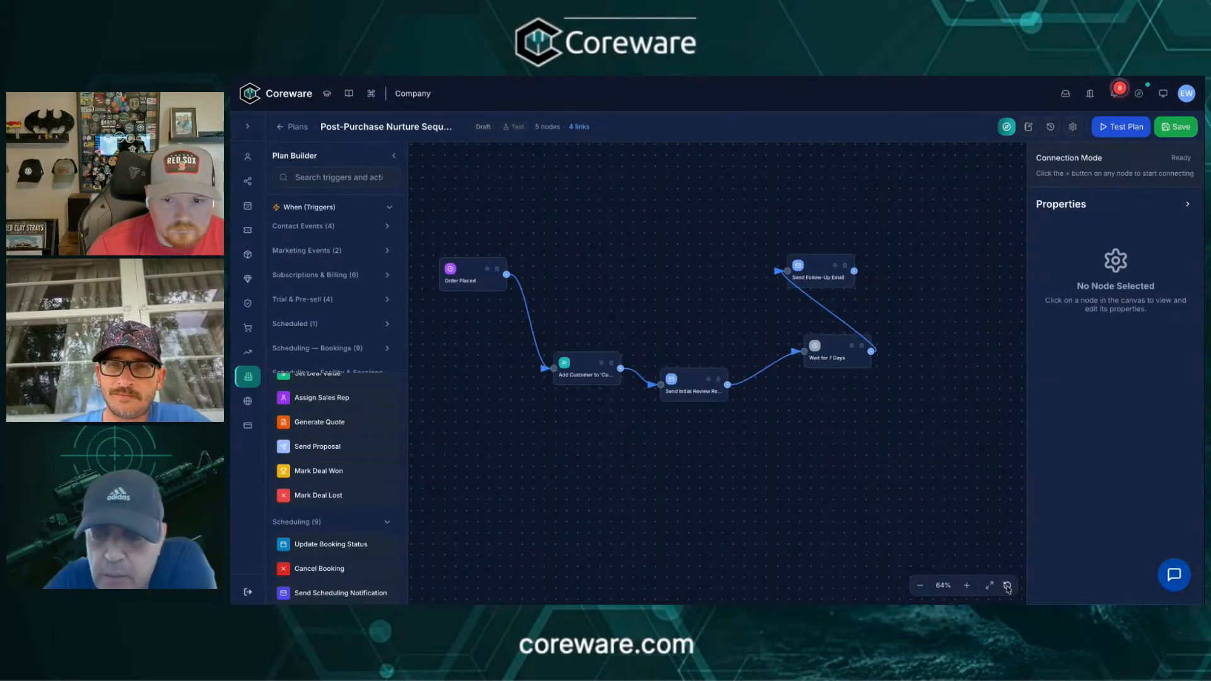
left_click(1008, 586)
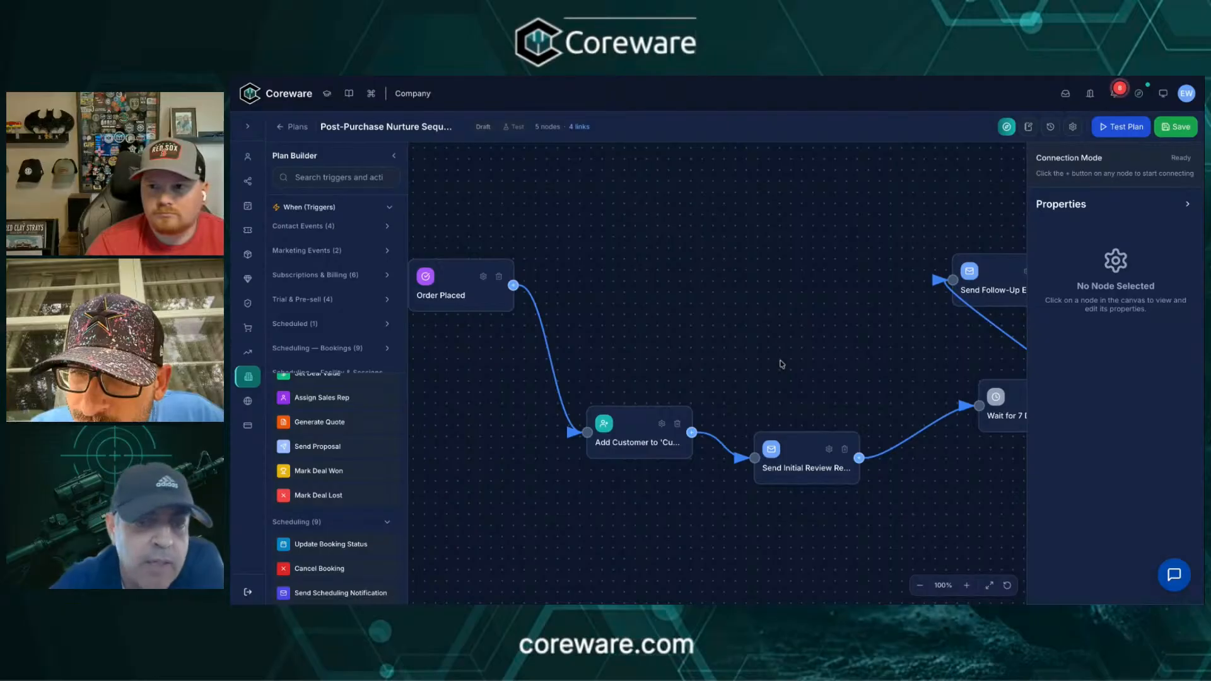
Move the Order Placed trigger down so that it lines up horizontally with the add-to-audience step.
scroll(781, 364, "down", 3)
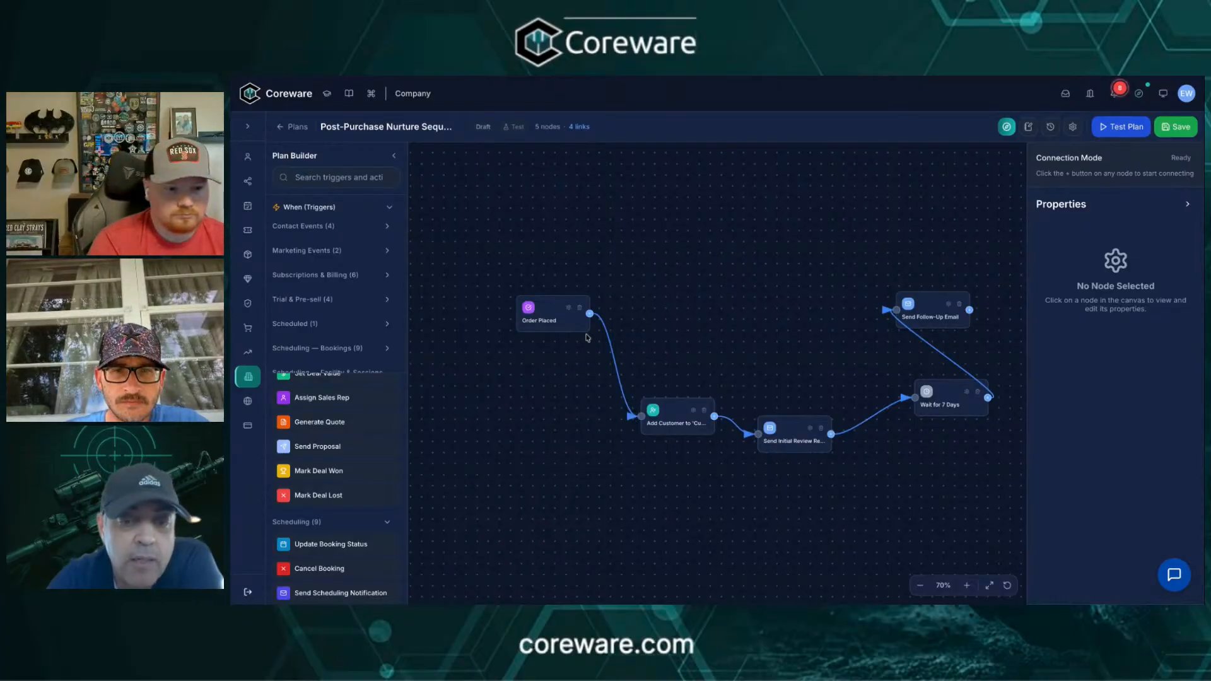
left_click_drag(565, 314, 439, 412)
left_click(544, 419)
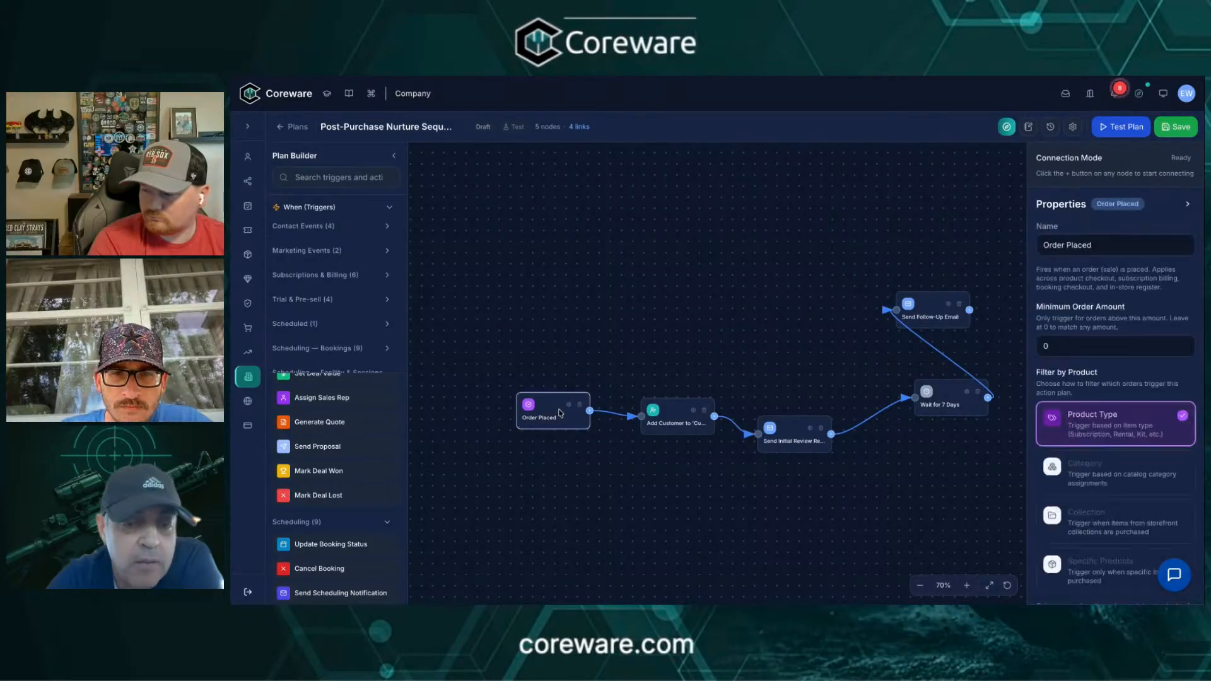
left_click(478, 418)
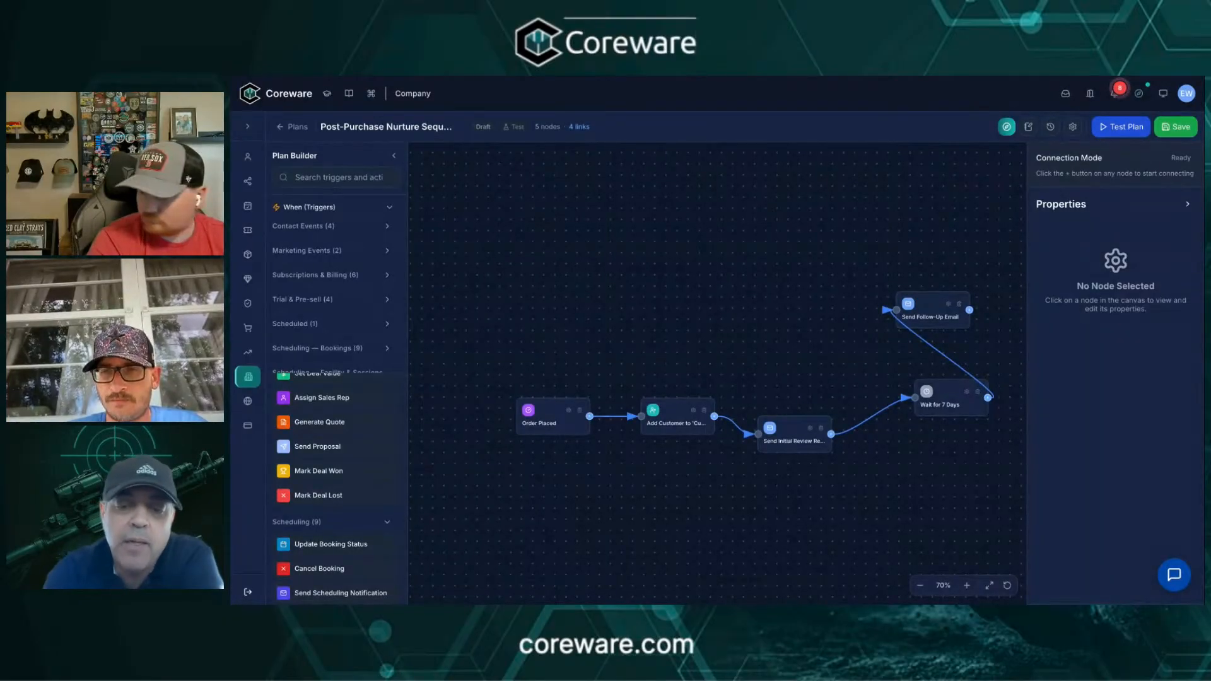
Run a simulation test of the plan's Order Placed trigger with the default test data, and close the results.
scroll(333, 421, "up", 10)
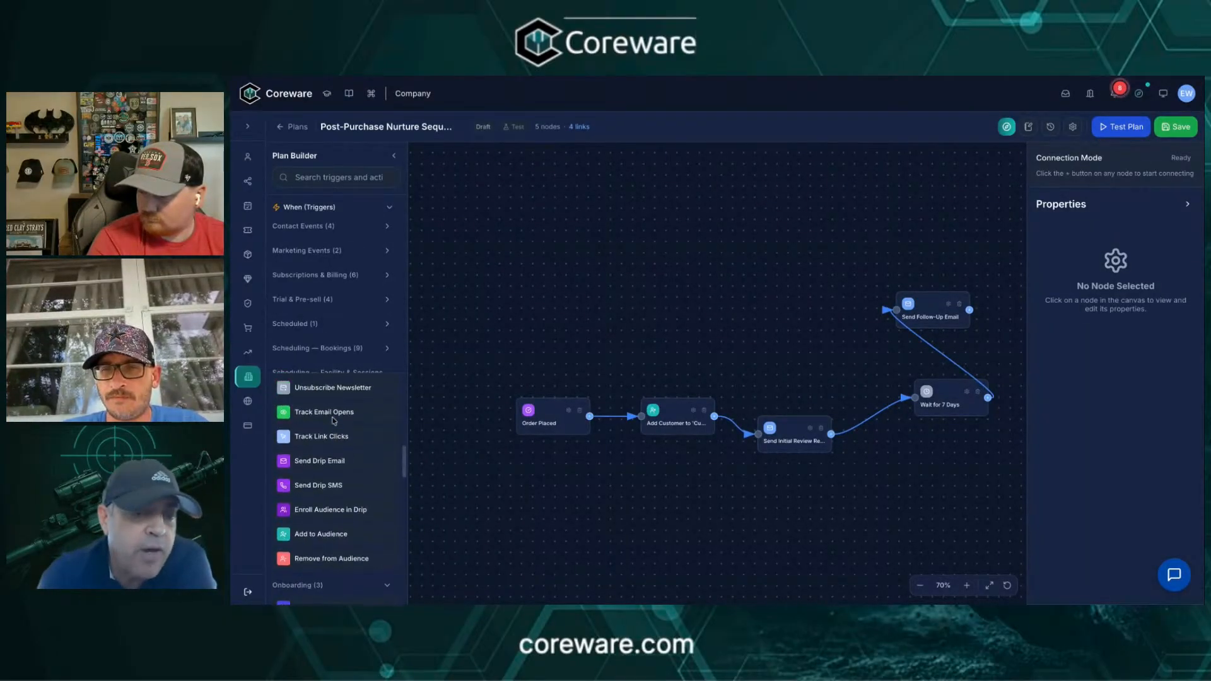
left_click(321, 177)
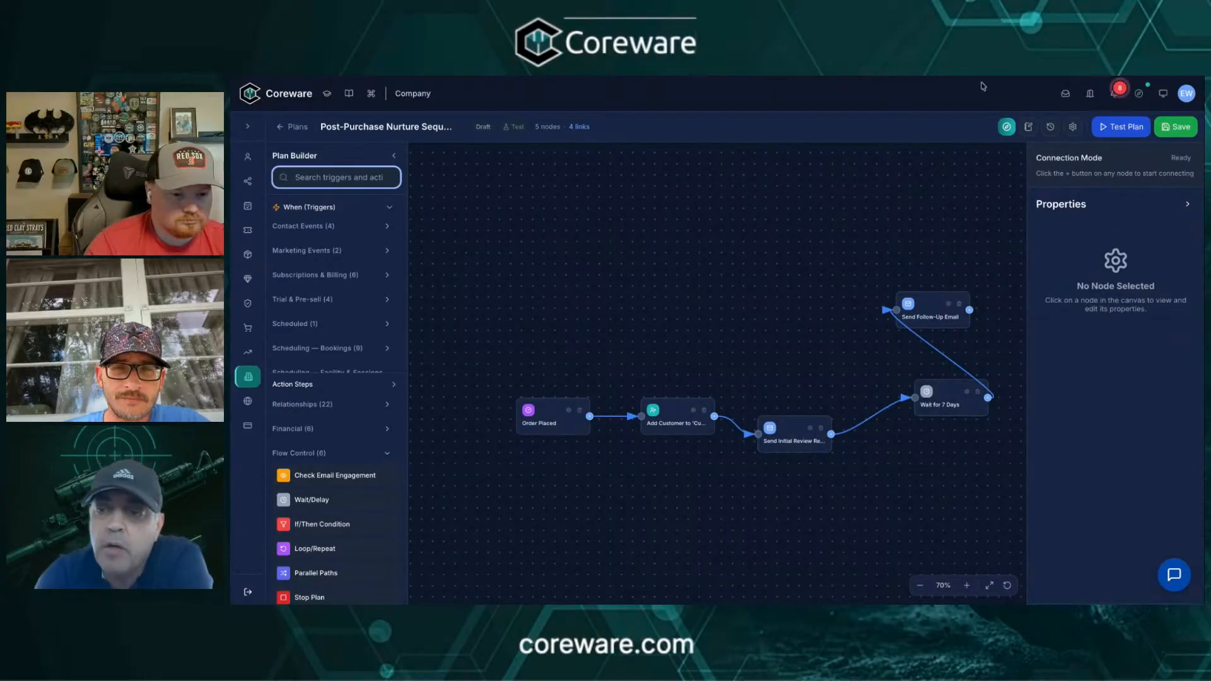
left_click(1120, 127)
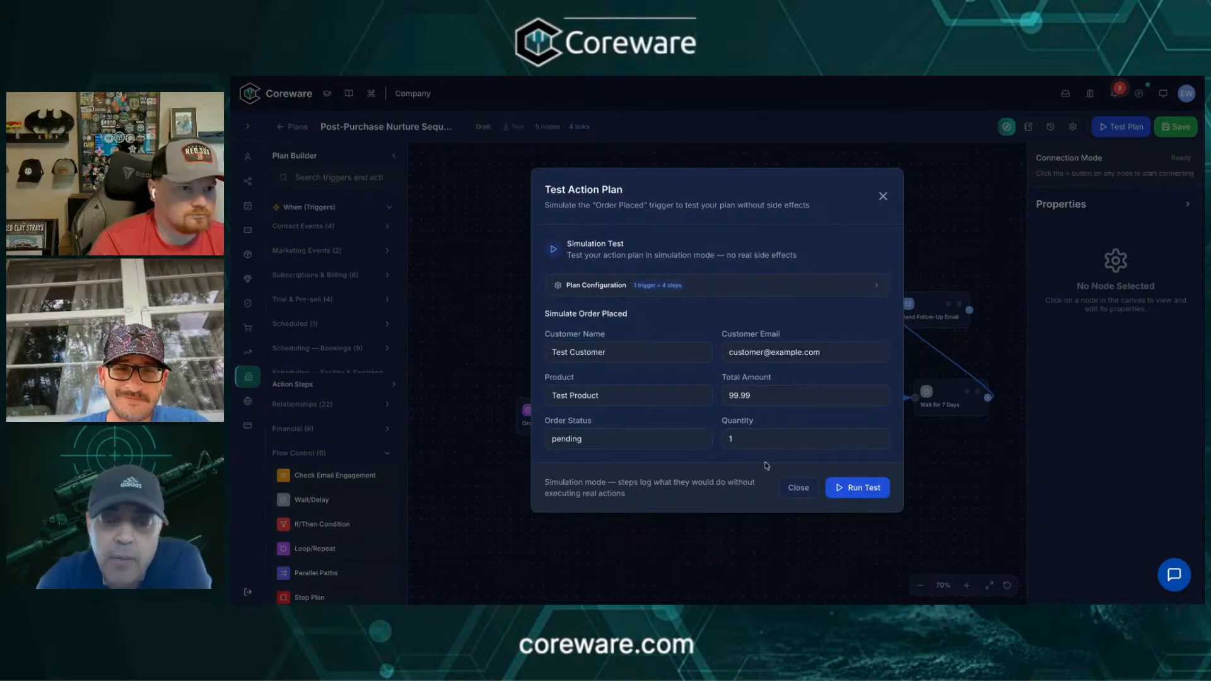
left_click(862, 491)
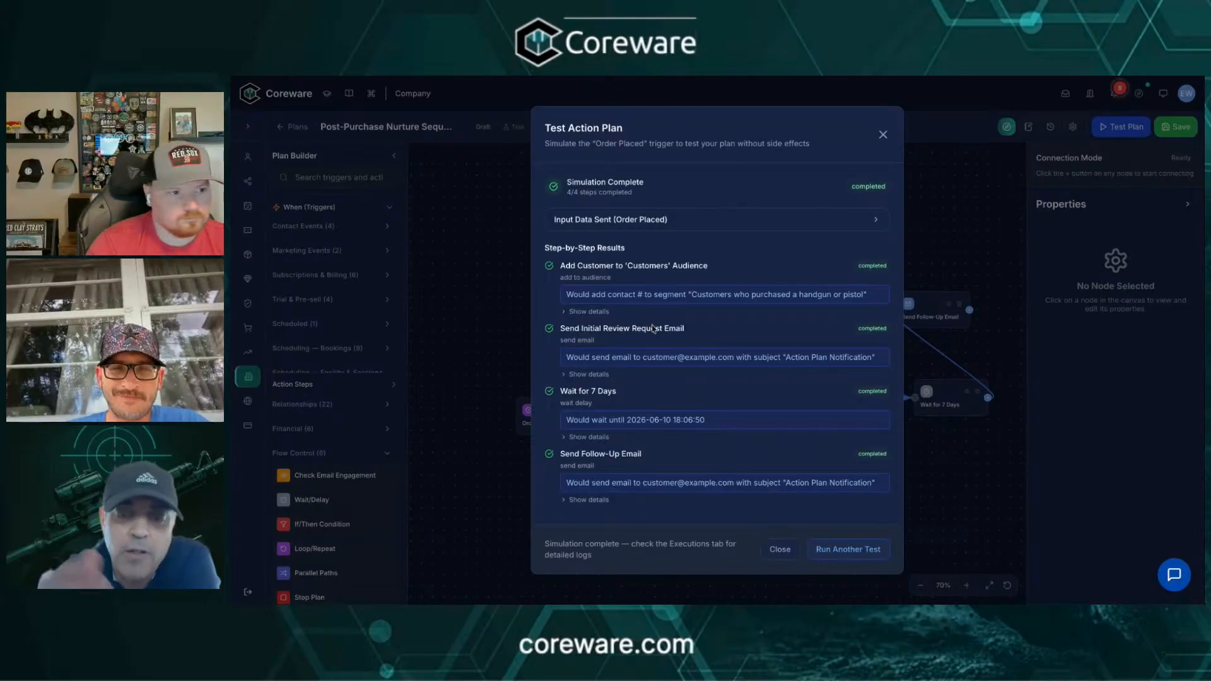
left_click(779, 551)
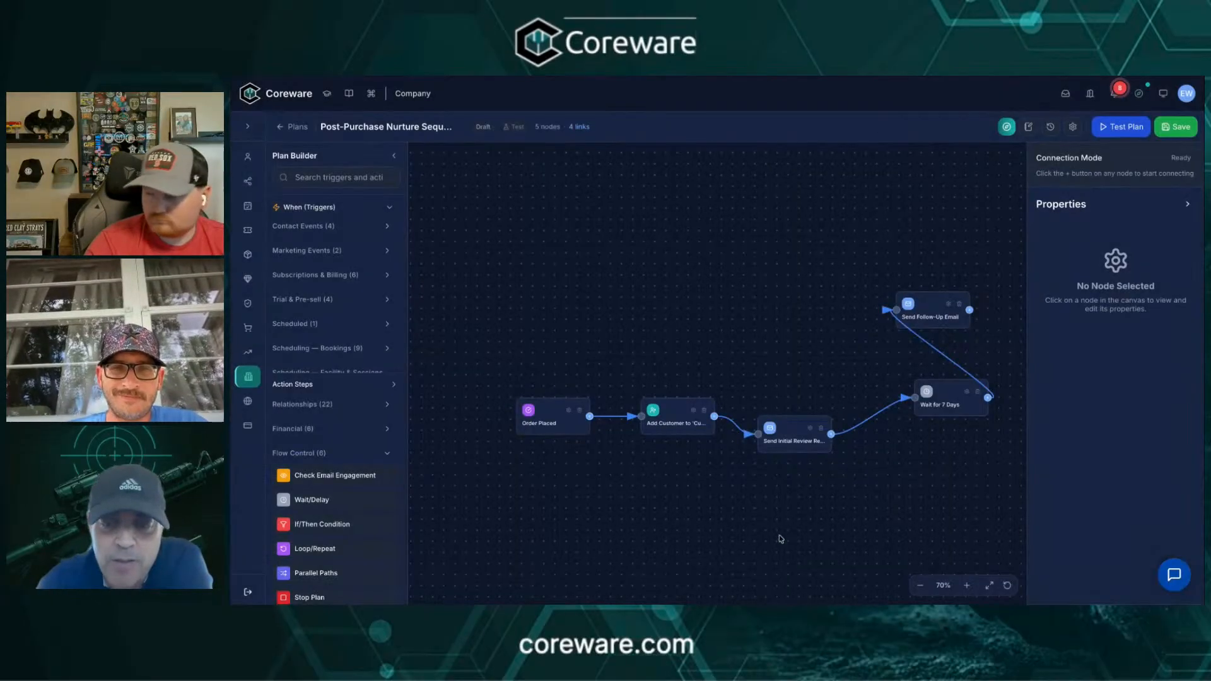
Reopen the plan test, review the simulated order's Product and Total Amount fields, and run the simulation again with the default values.
left_click(1117, 128)
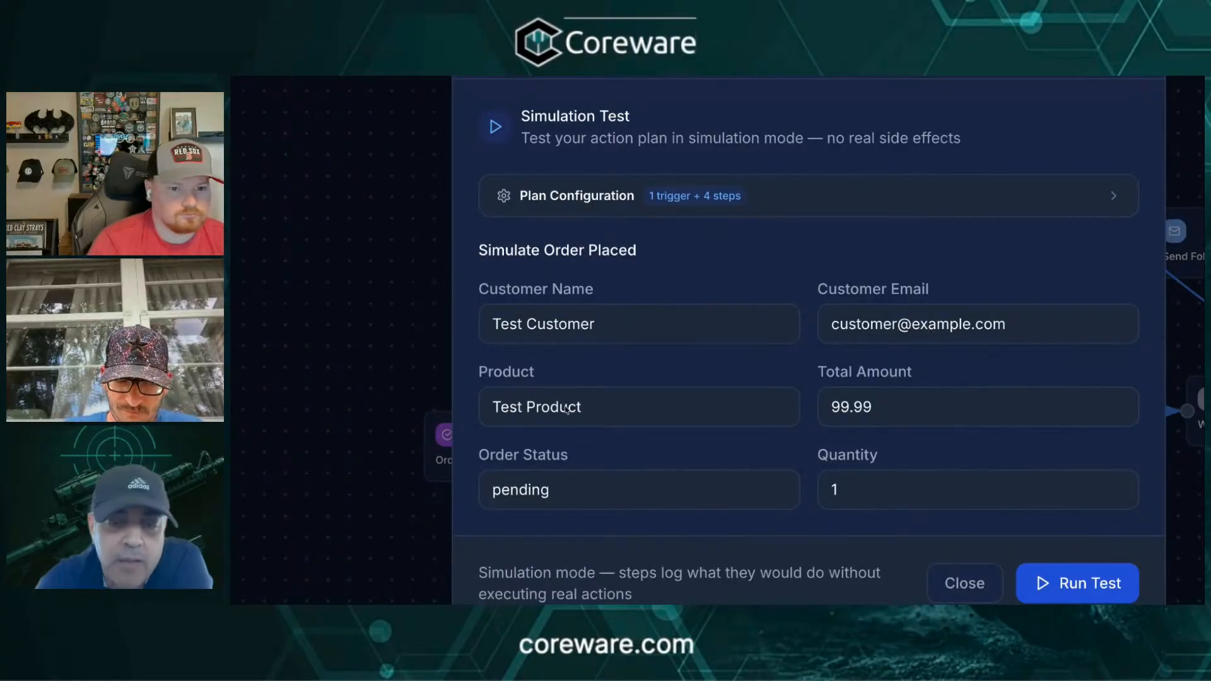
left_click(629, 417)
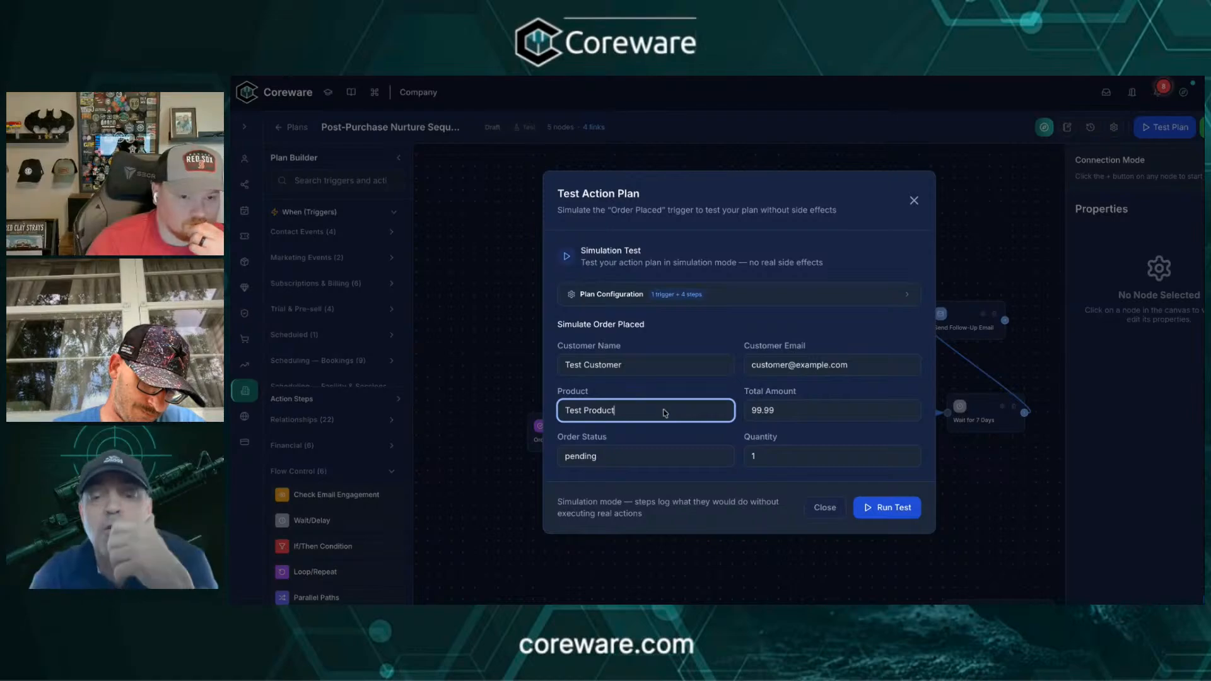
left_click(791, 414)
left_click_drag(790, 415, 761, 417)
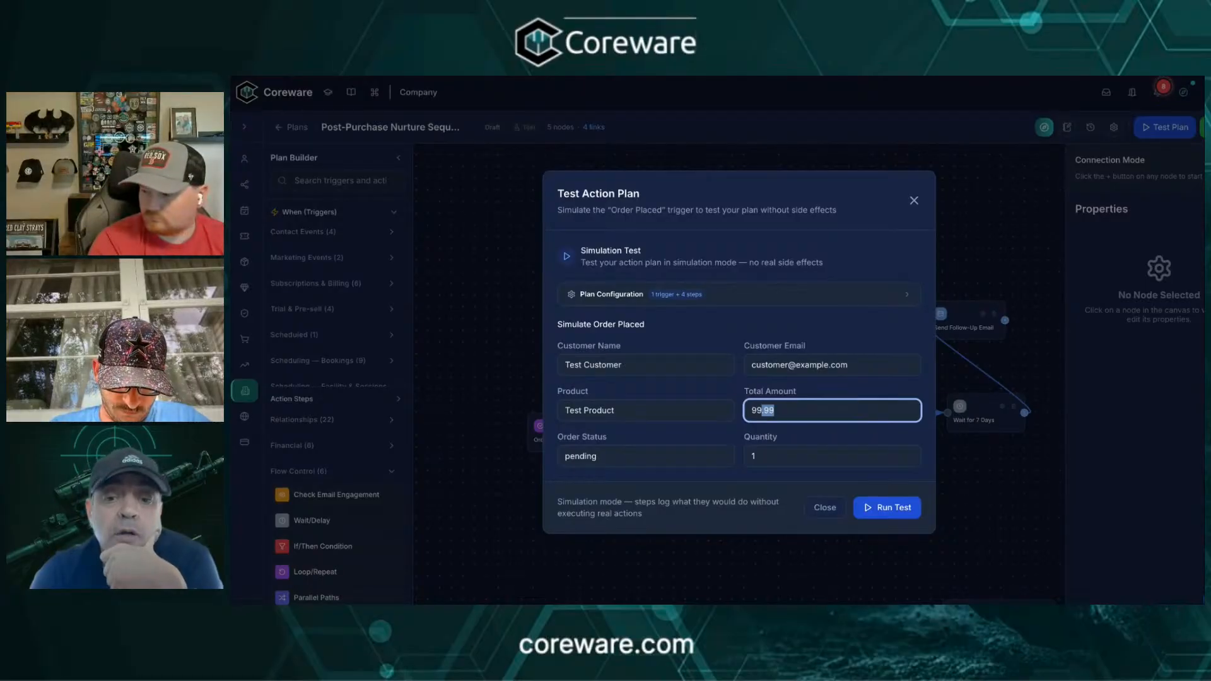
left_click(785, 415)
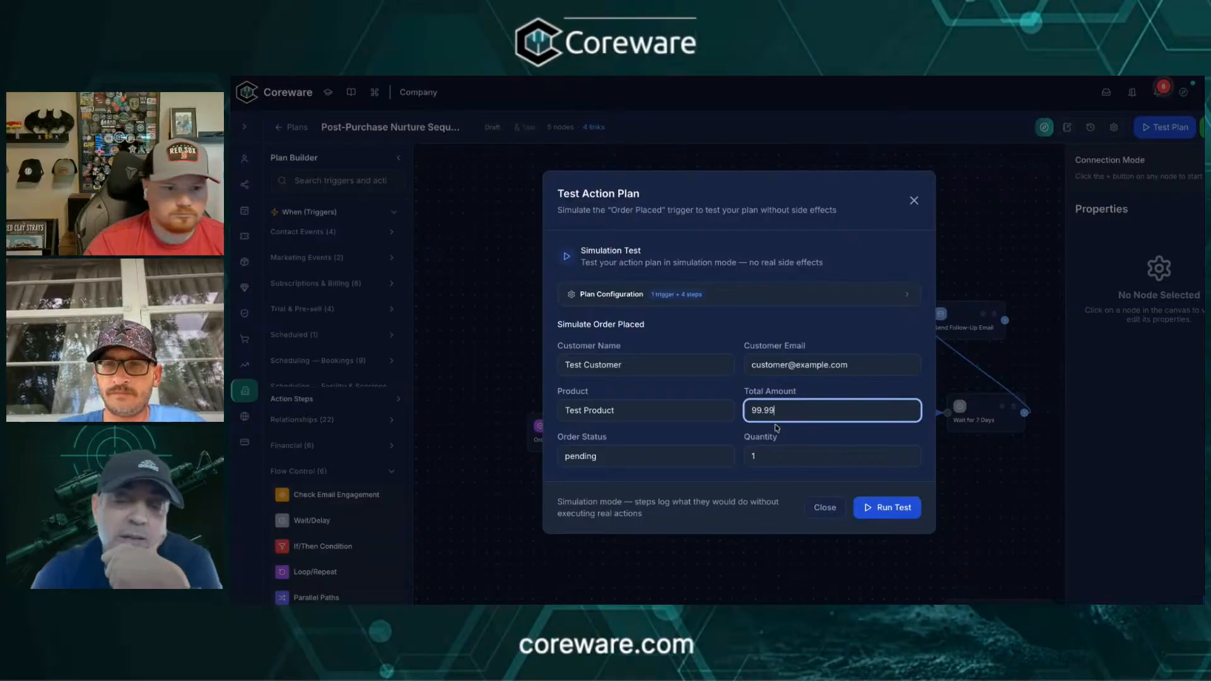
left_click(888, 508)
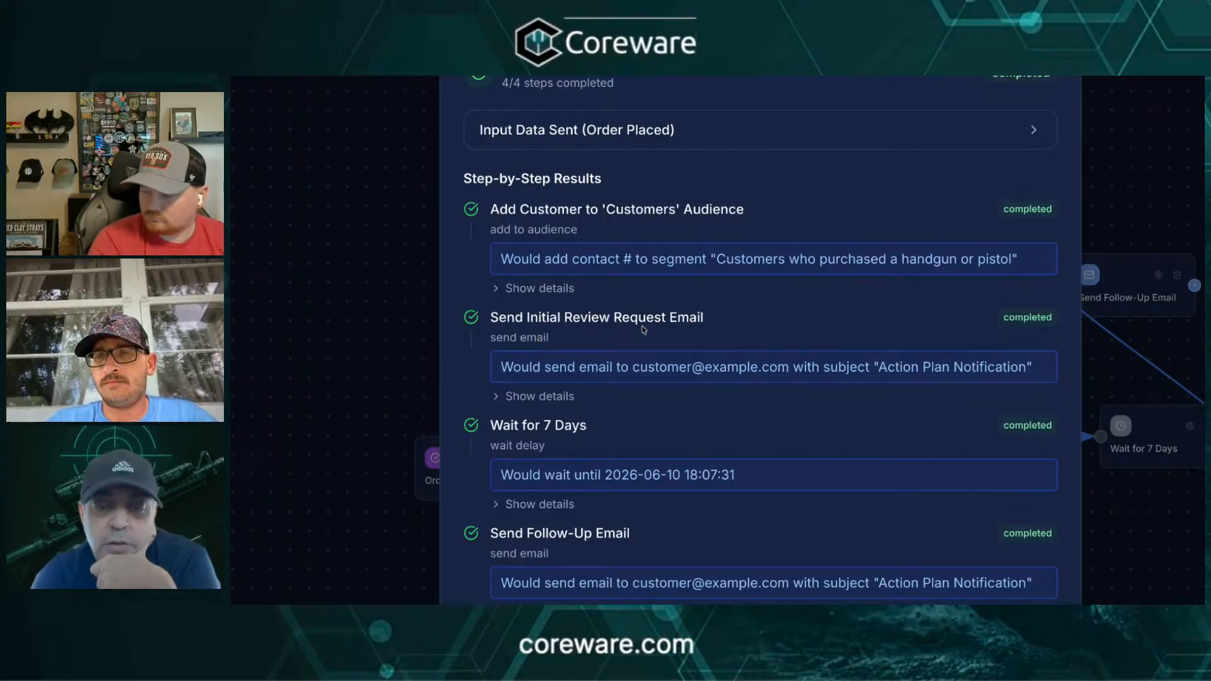
Examine the step-by-step simulation results, including the Wait for 7 Days date and the Send Follow-Up Email details, and close them.
scroll(617, 416, "down", 2)
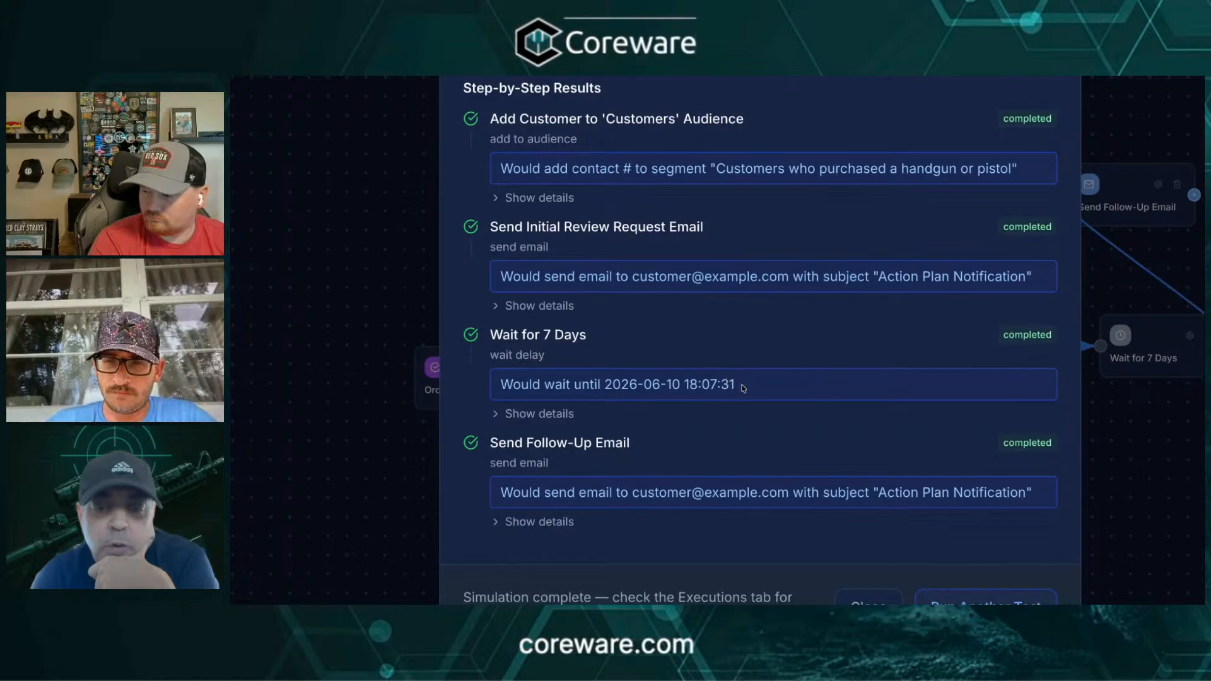
left_click_drag(736, 387, 600, 391)
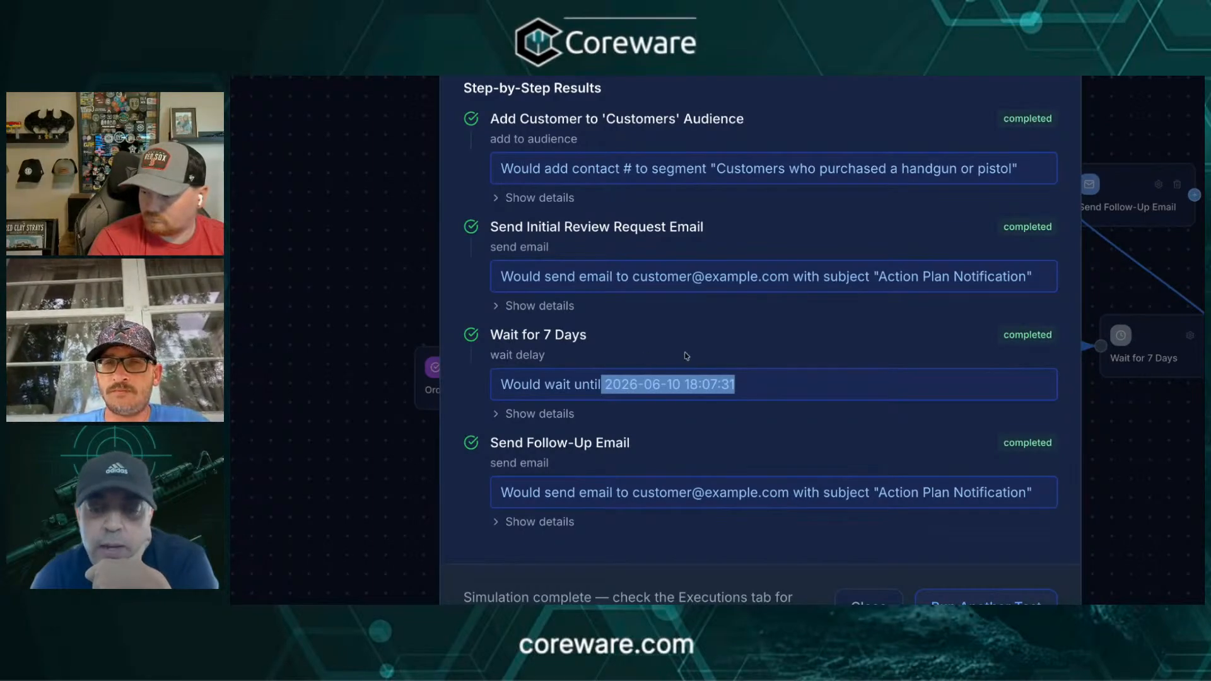
scroll(627, 400, "down", 2)
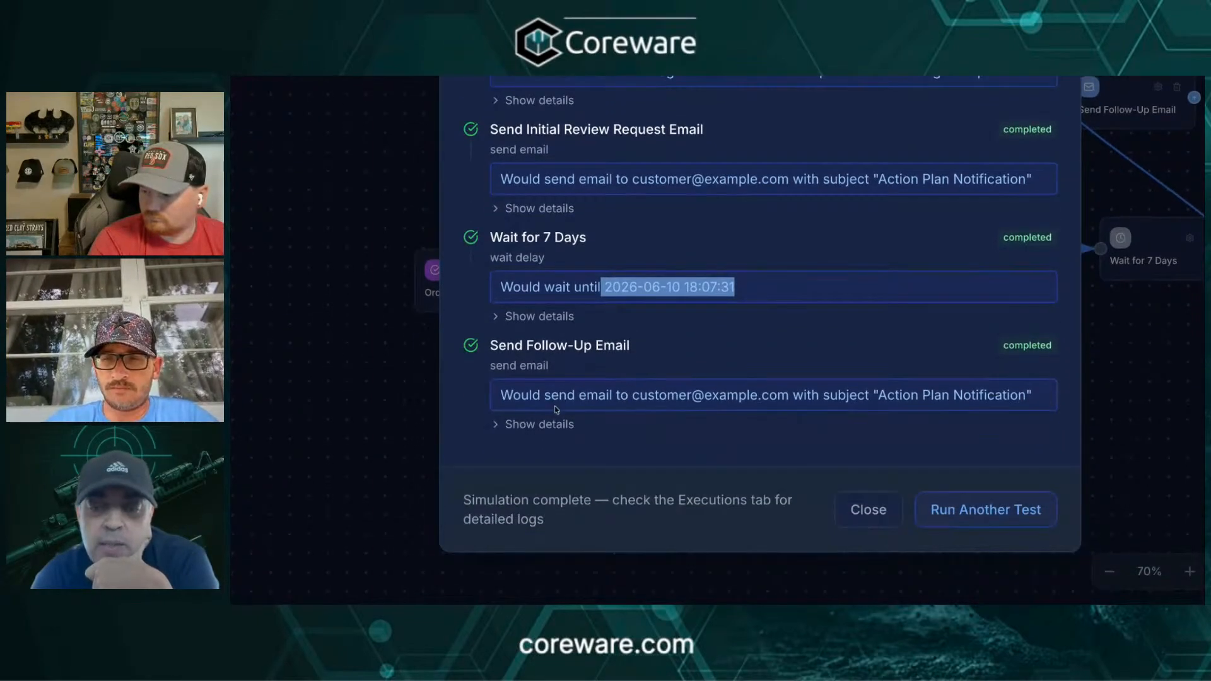
left_click(500, 425)
scroll(625, 403, "down", 2)
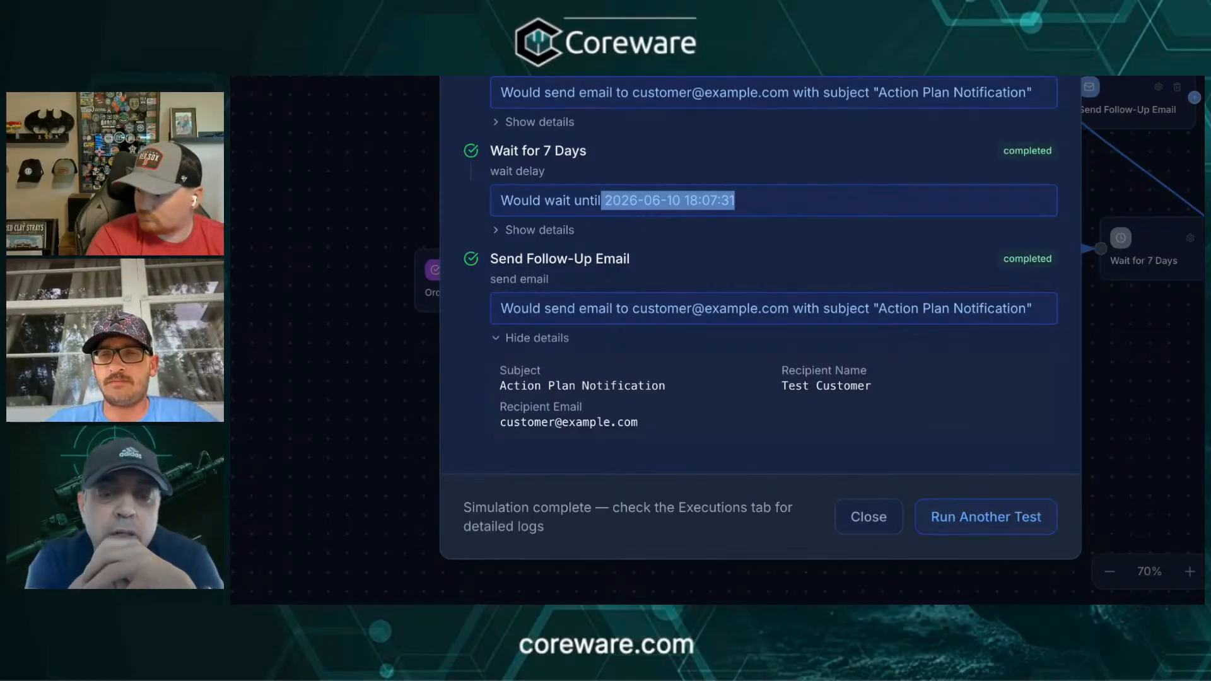
scroll(743, 348, "up", 2)
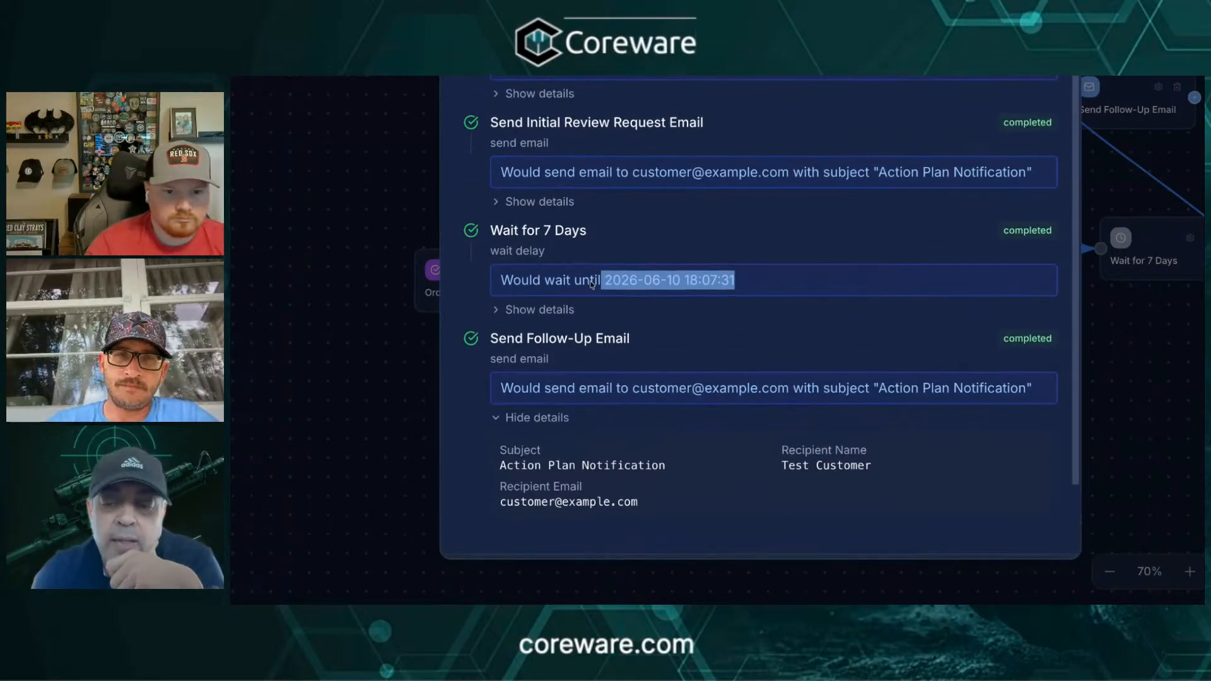
scroll(743, 348, "down", 2)
scroll(742, 349, "up", 10)
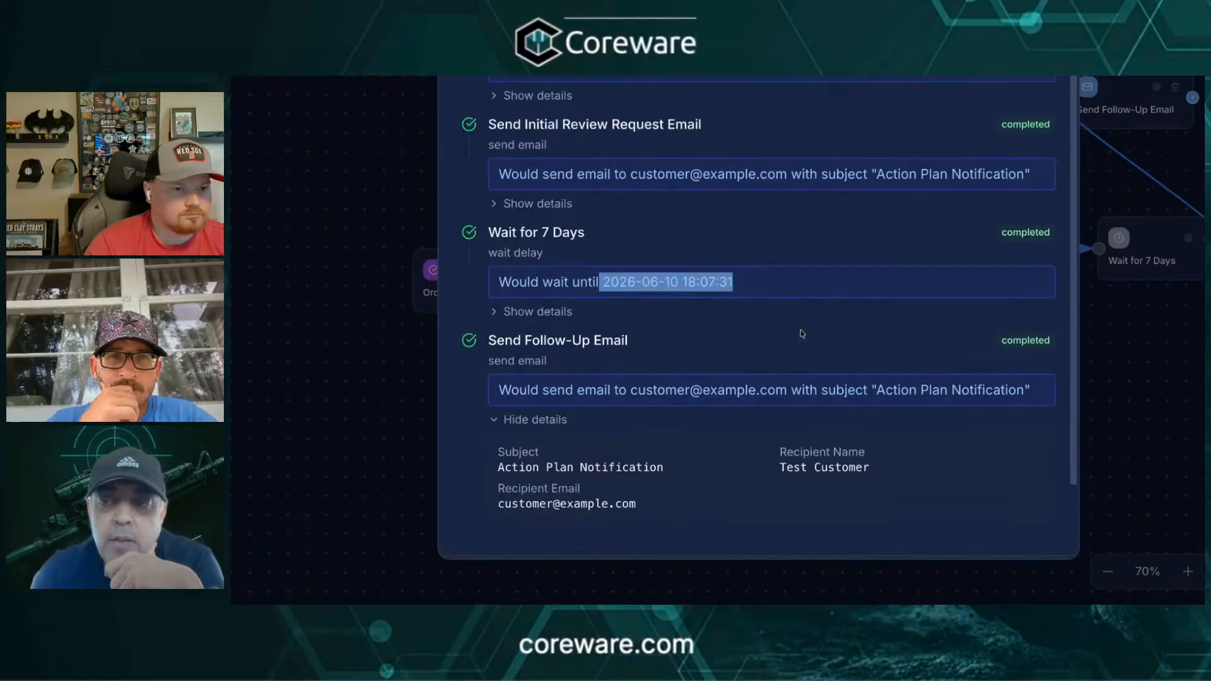
left_click(1046, 171)
Move the Send Follow-Up Email step so that it sits well above the Send Initial Review Request Email step.
scroll(743, 346, "down", 1)
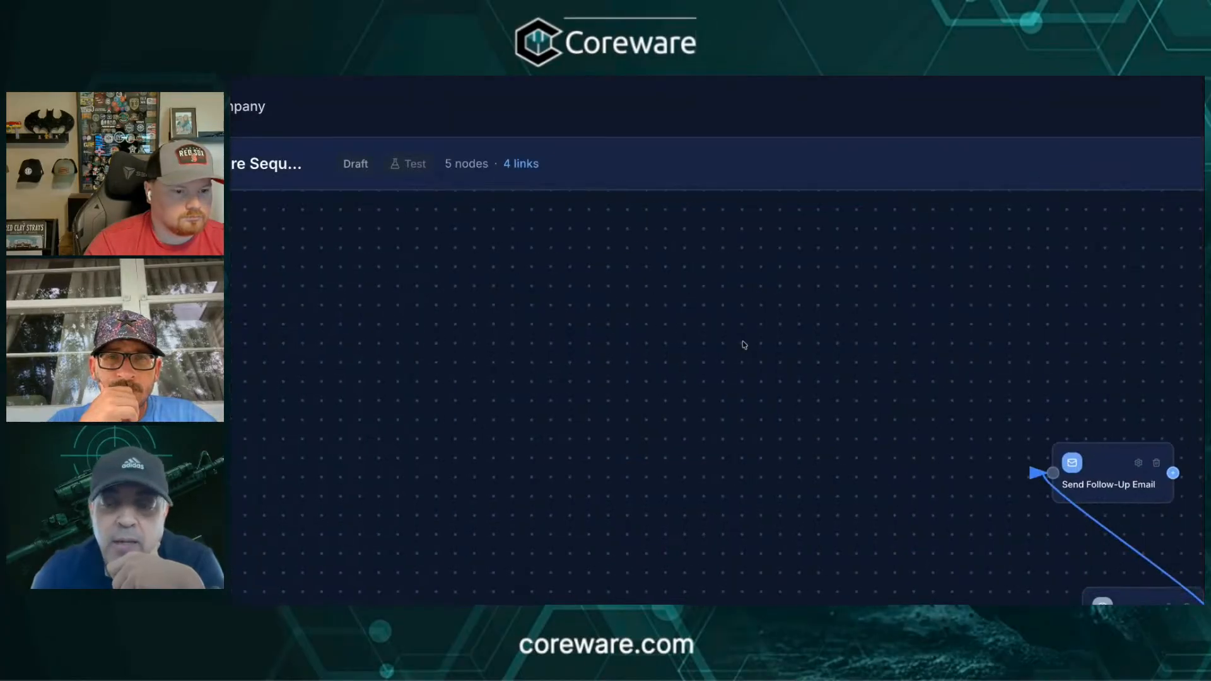
scroll(679, 467, "down", 3)
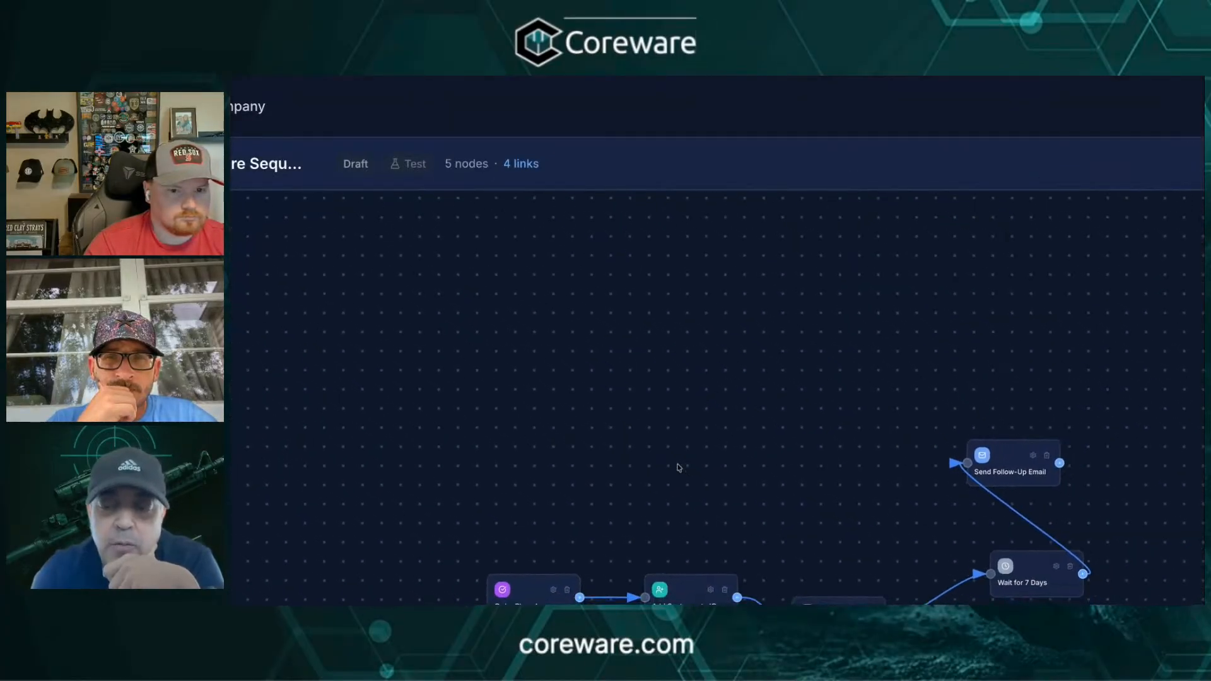
scroll(679, 467, "down", 1)
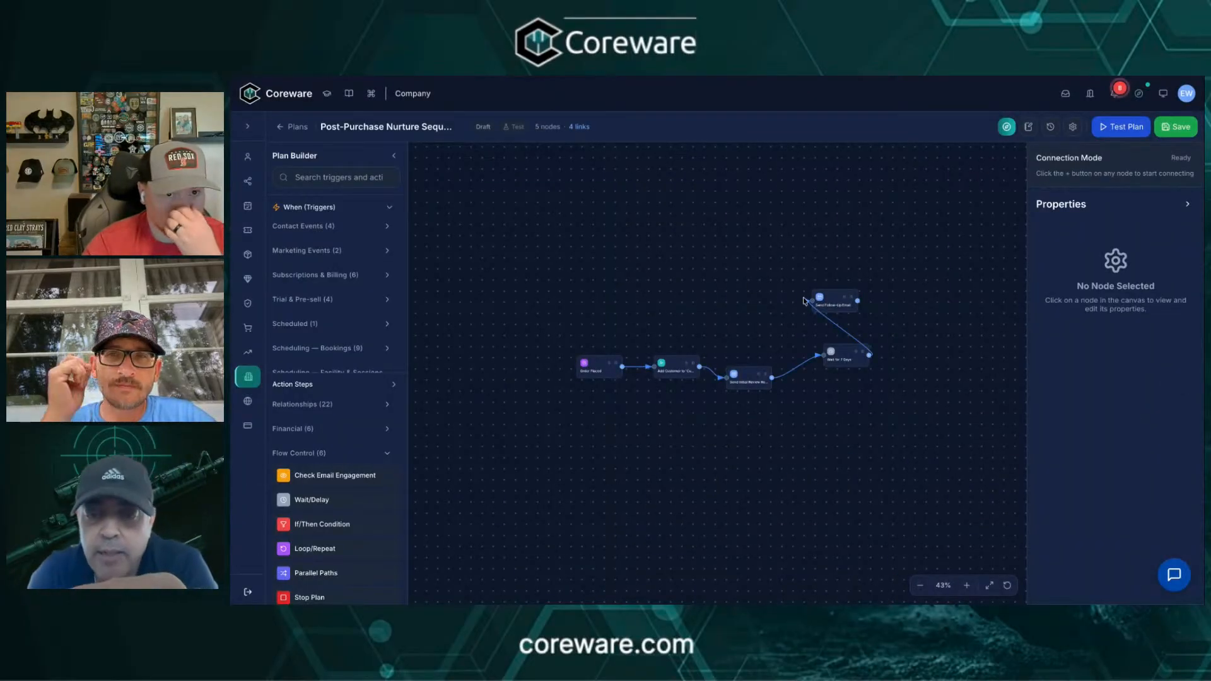
left_click(844, 299)
left_click_drag(844, 299, 847, 266)
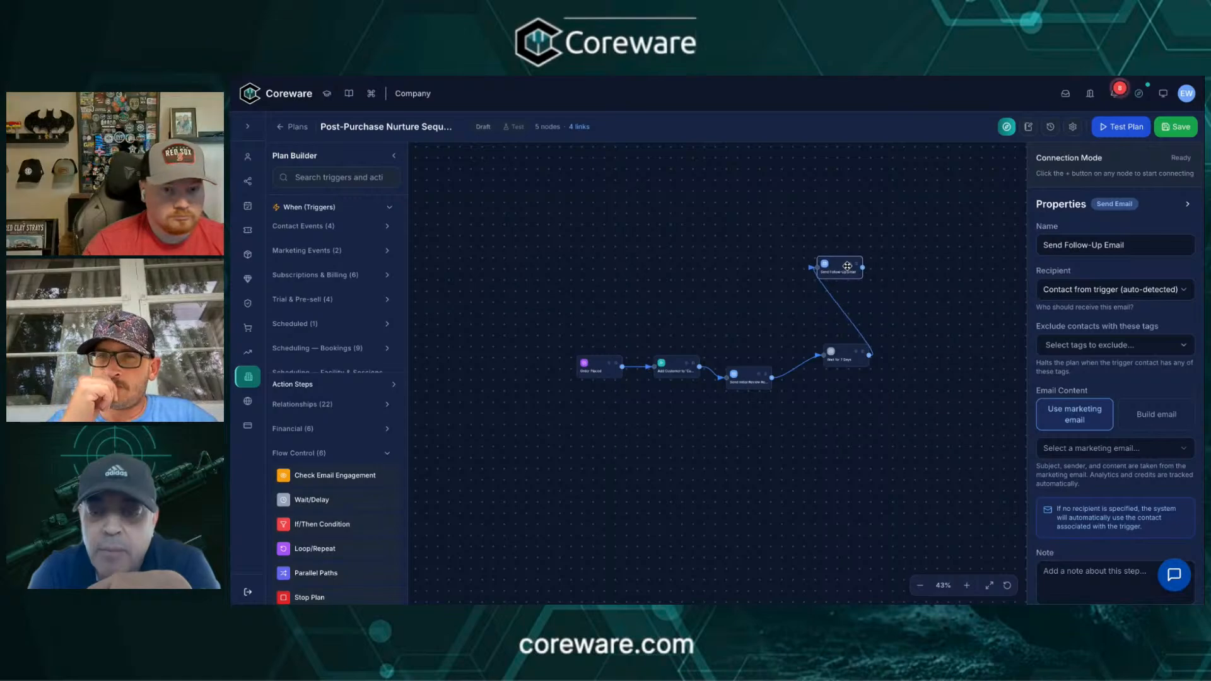
left_click(1008, 585)
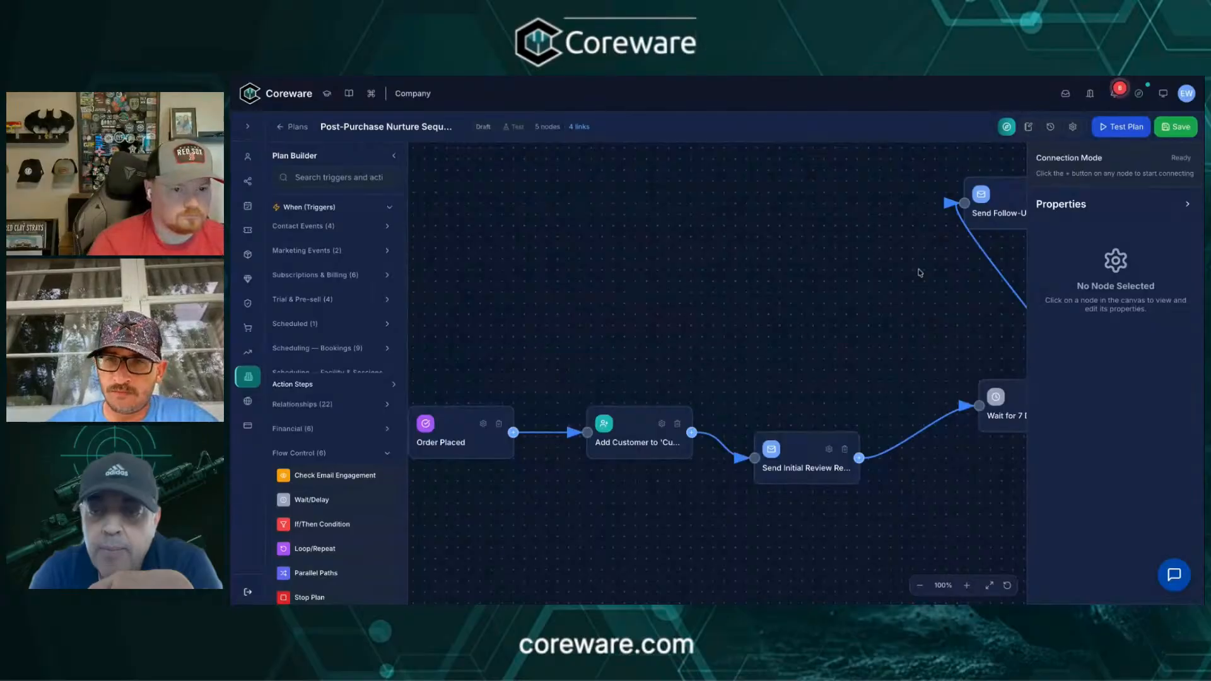
left_click(984, 226)
left_click_drag(984, 226, 757, 268)
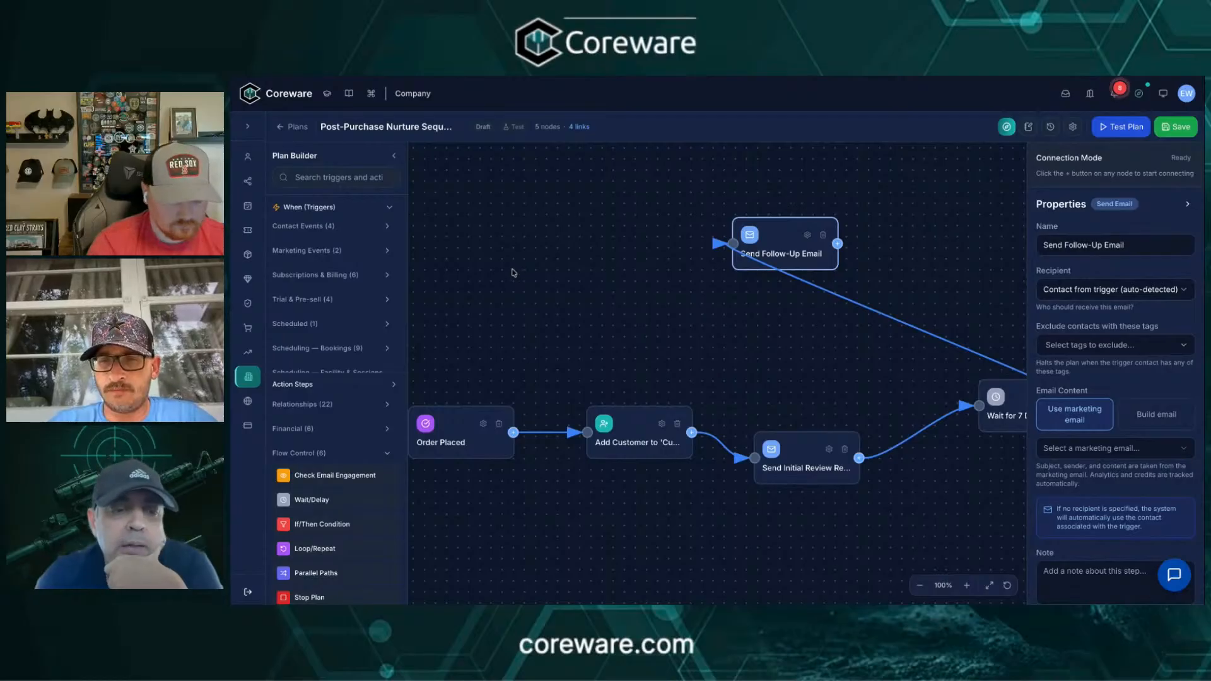
Collapse the Flow Control, Integration, Marketing and Onboarding groups in the list of action steps.
left_click(388, 454)
left_click(389, 485)
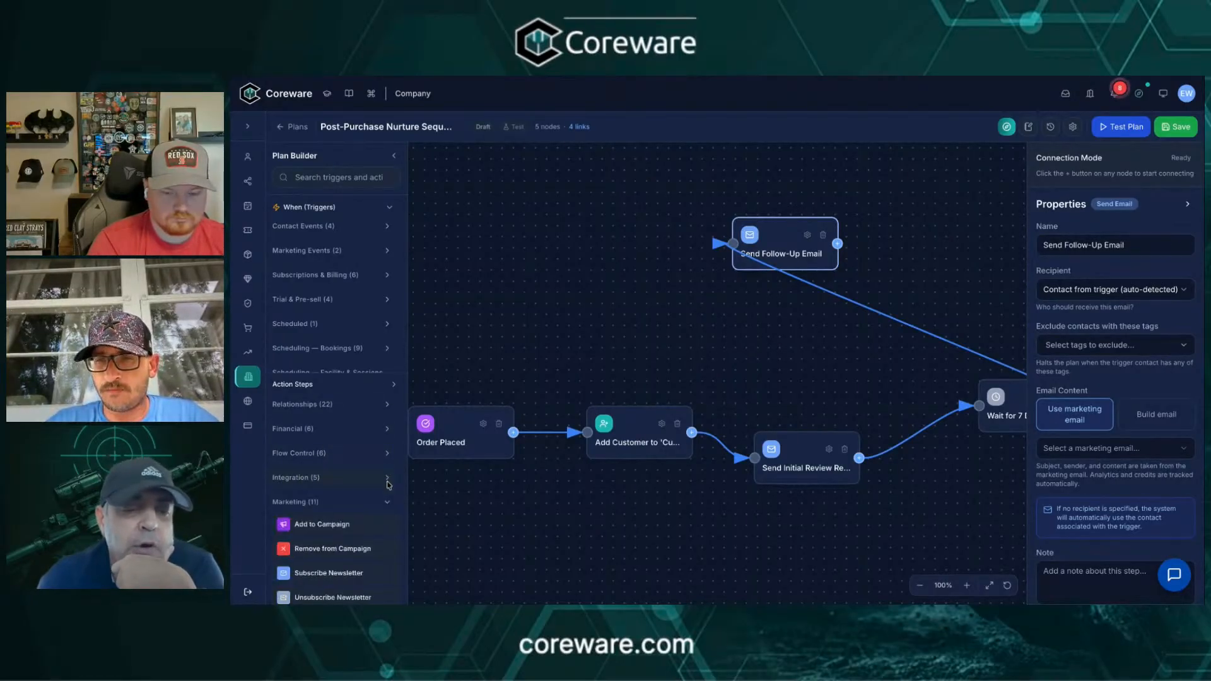
left_click(388, 504)
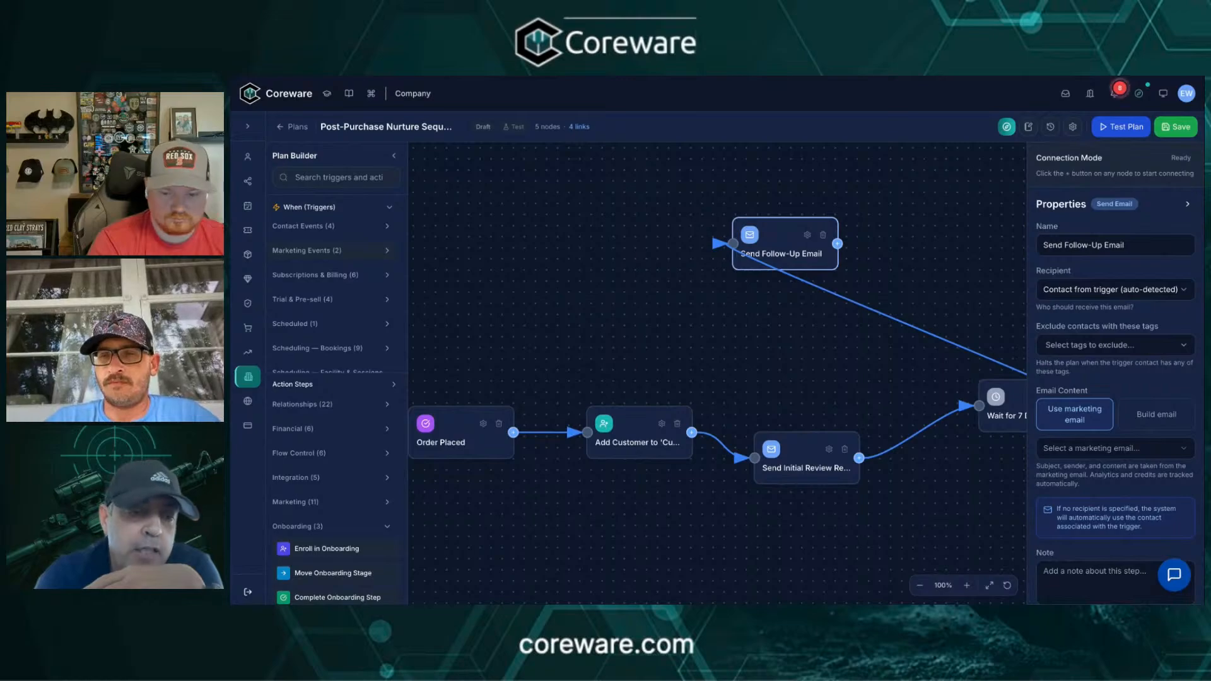
scroll(340, 293, "down", 3)
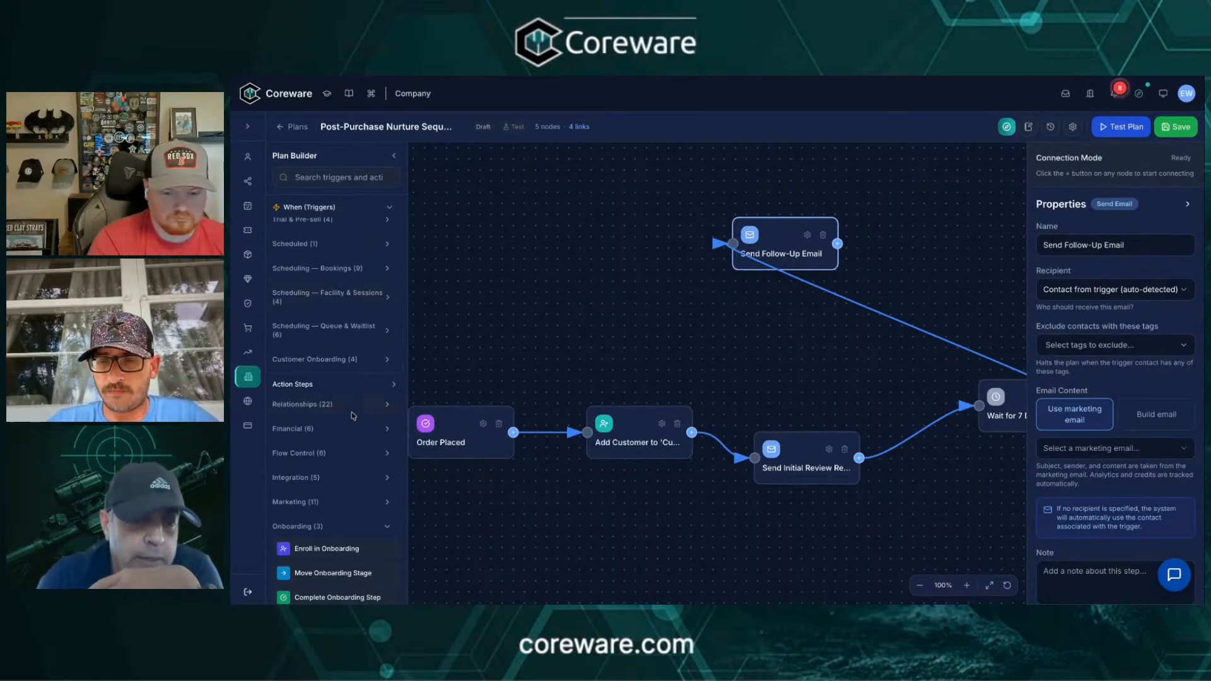
scroll(358, 460, "down", 3)
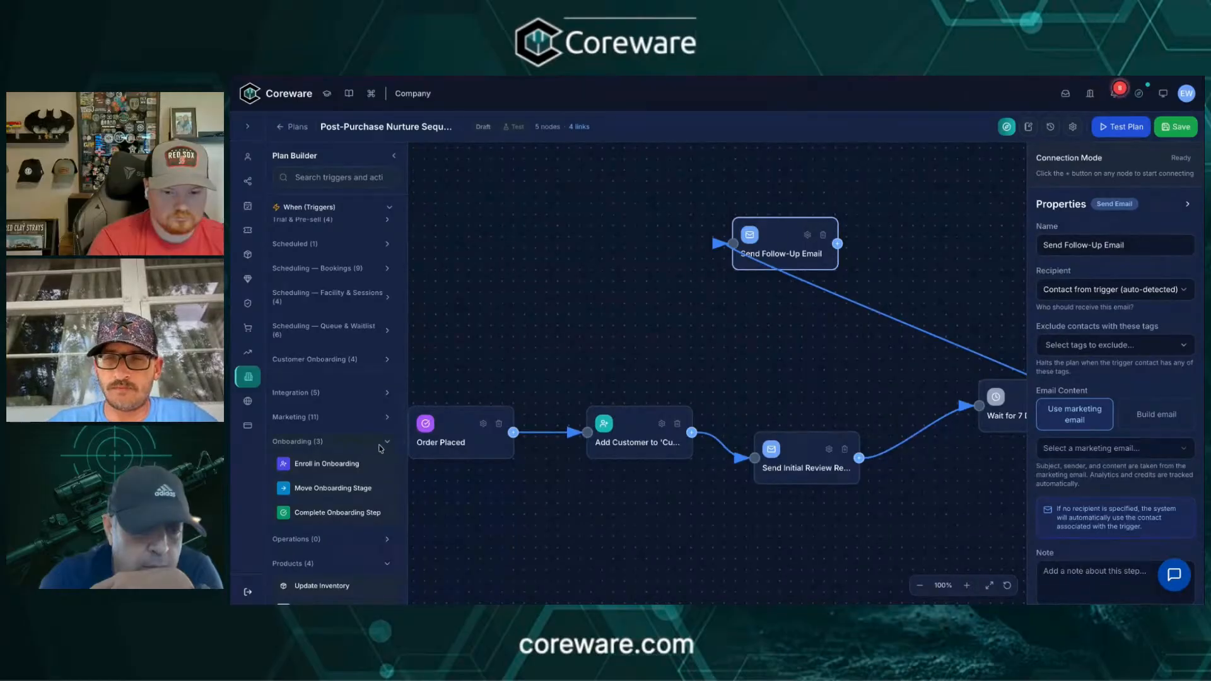
left_click(388, 445)
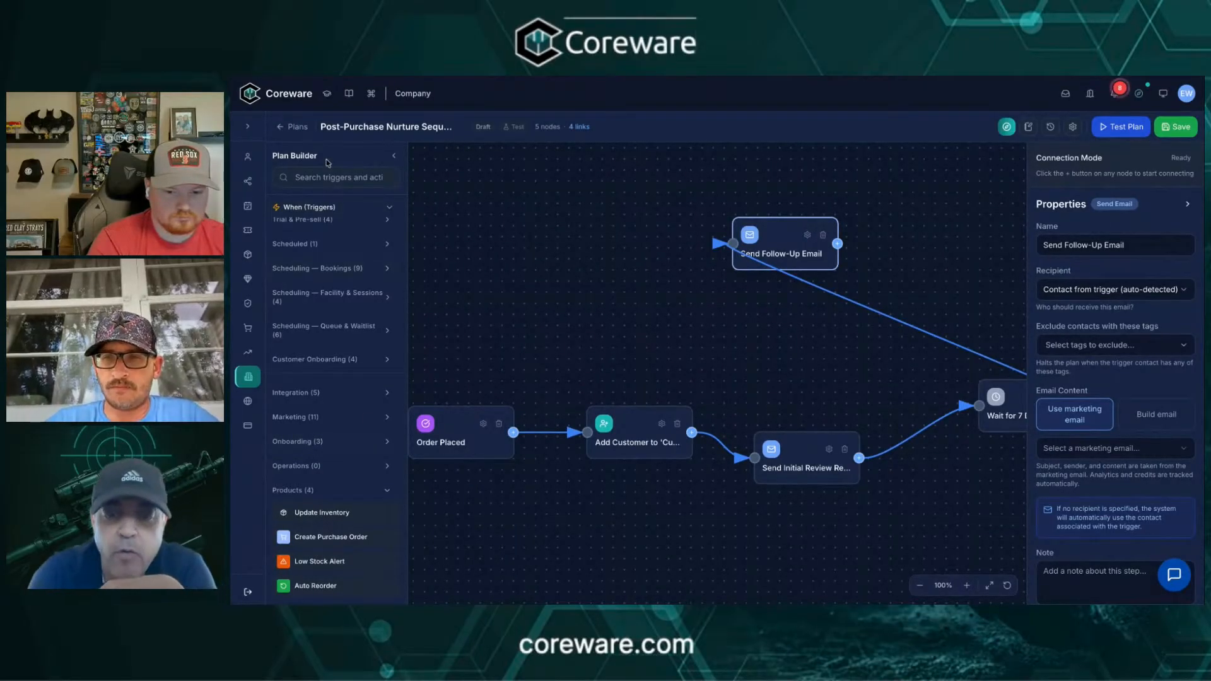
Search the triggers and actions for "wait" and clear the search.
left_click(308, 179)
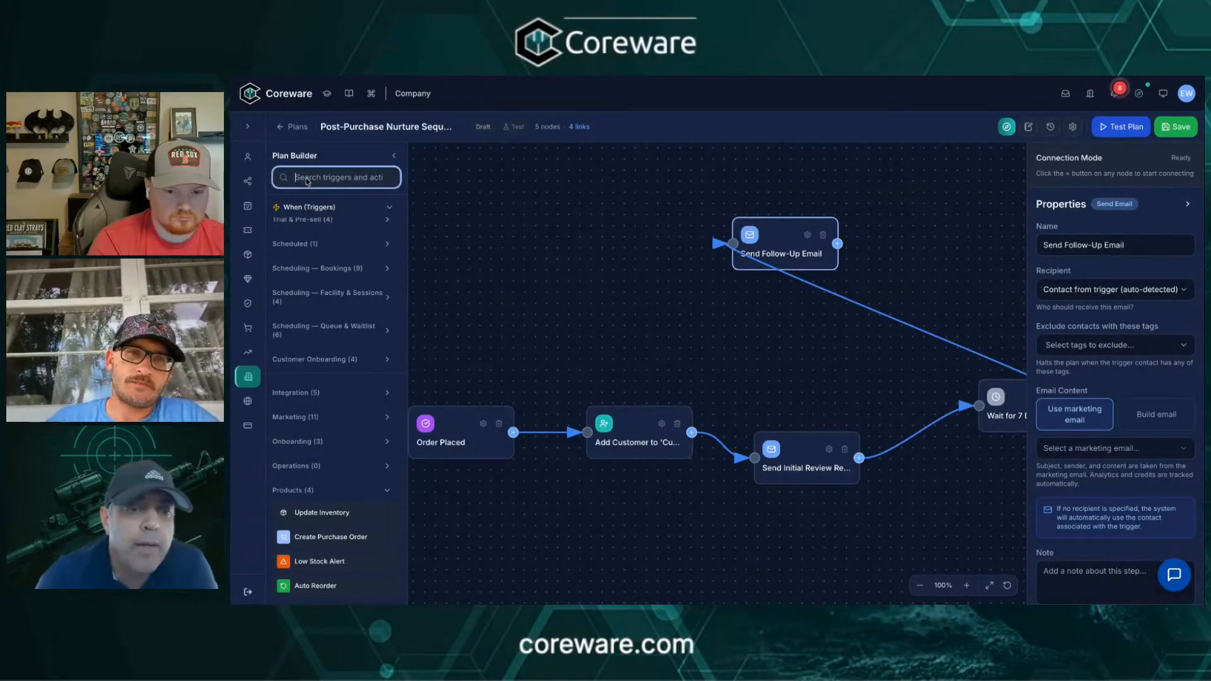
type("wait")
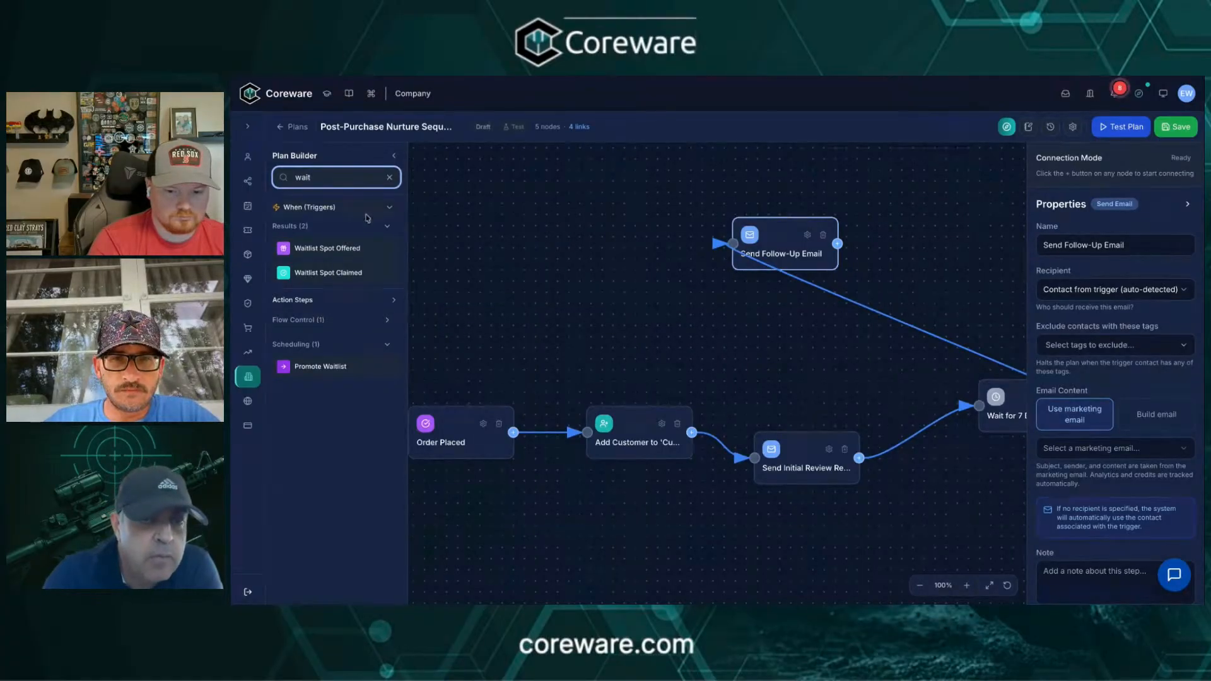
left_click(389, 177)
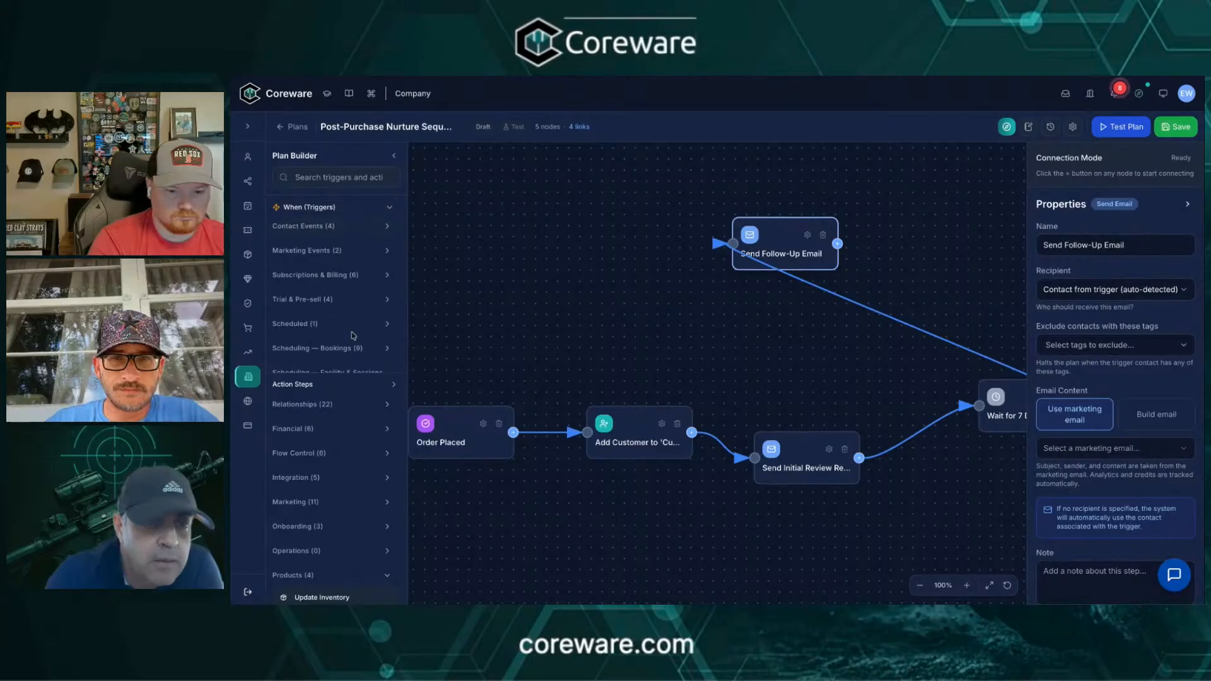
Add a Wait/Delay flow control step beside Send Follow-Up Email and connect the email step's output to its input.
scroll(350, 360, "down", 2)
scroll(345, 451, "up", 1)
scroll(345, 452, "down", 1)
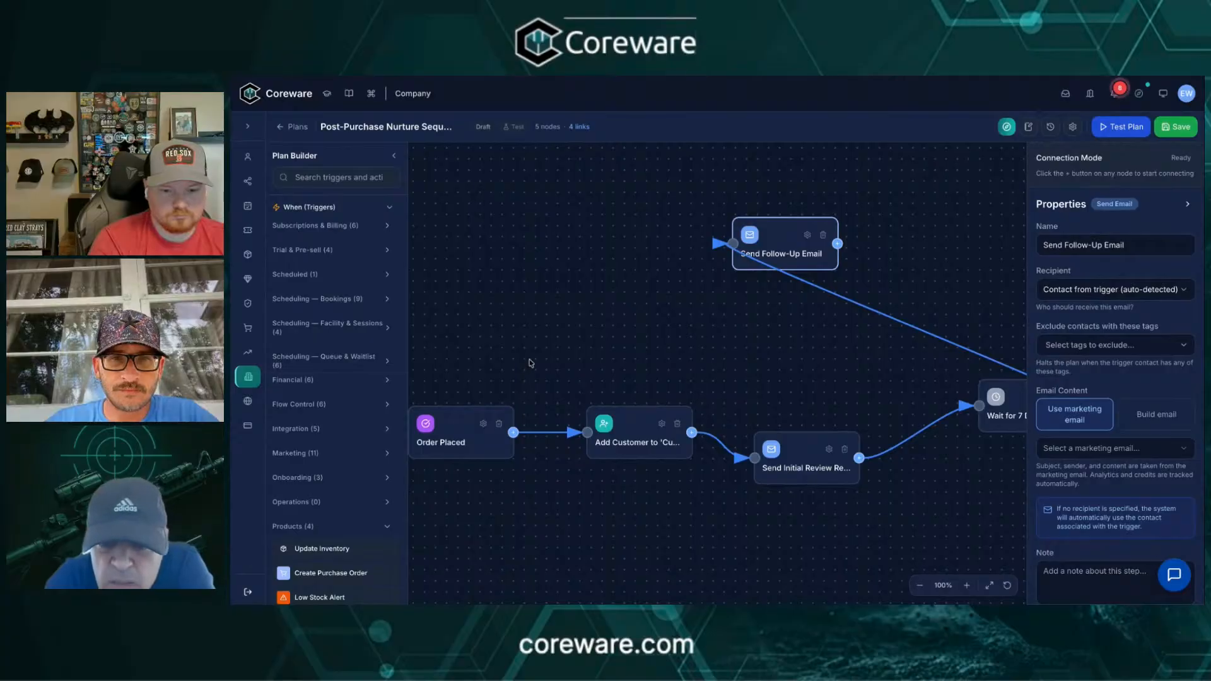
left_click(346, 405)
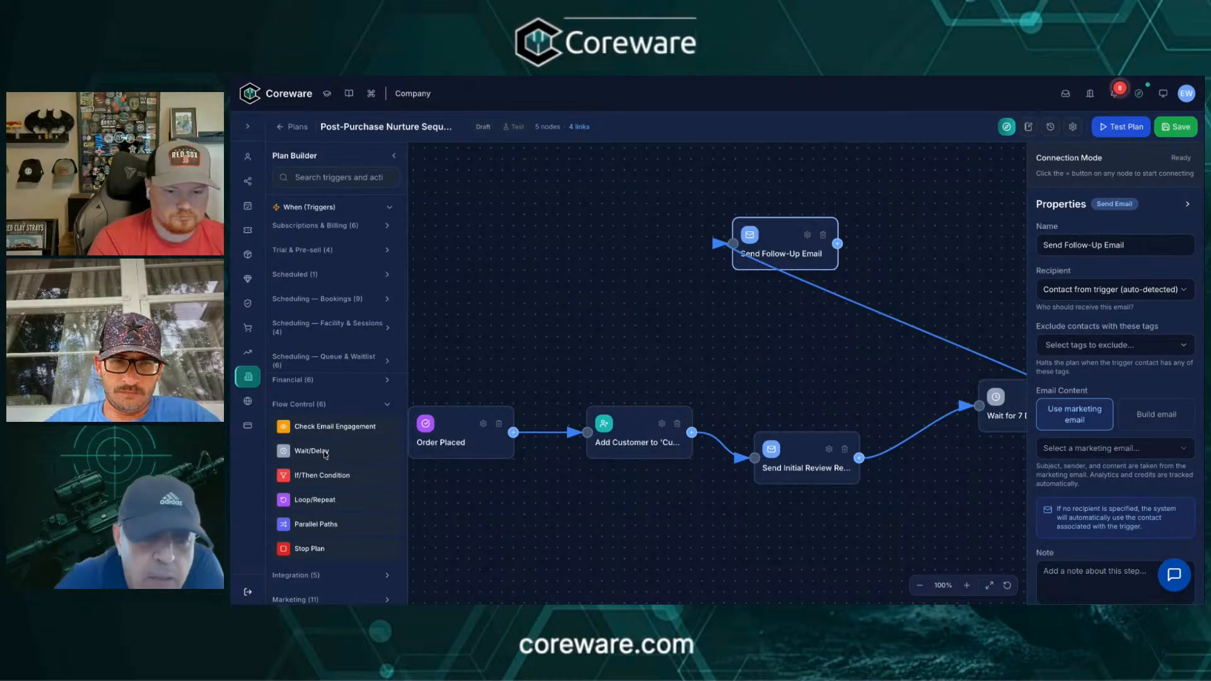
left_click_drag(324, 453, 940, 250)
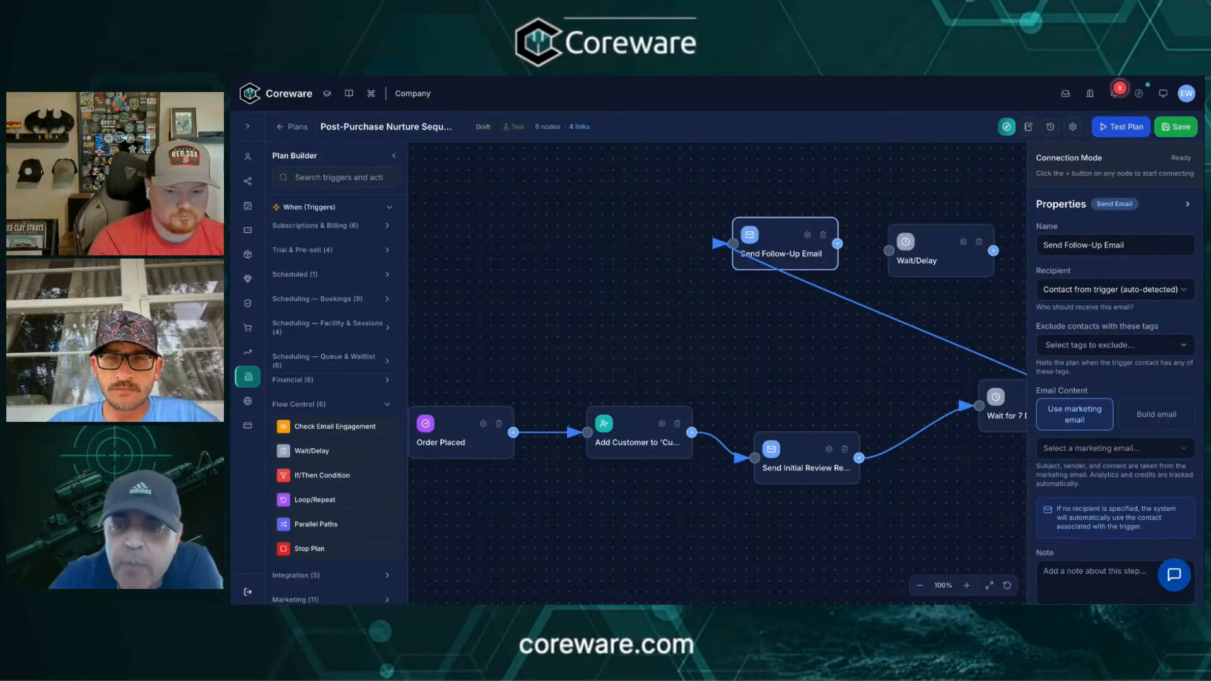
left_click(837, 243)
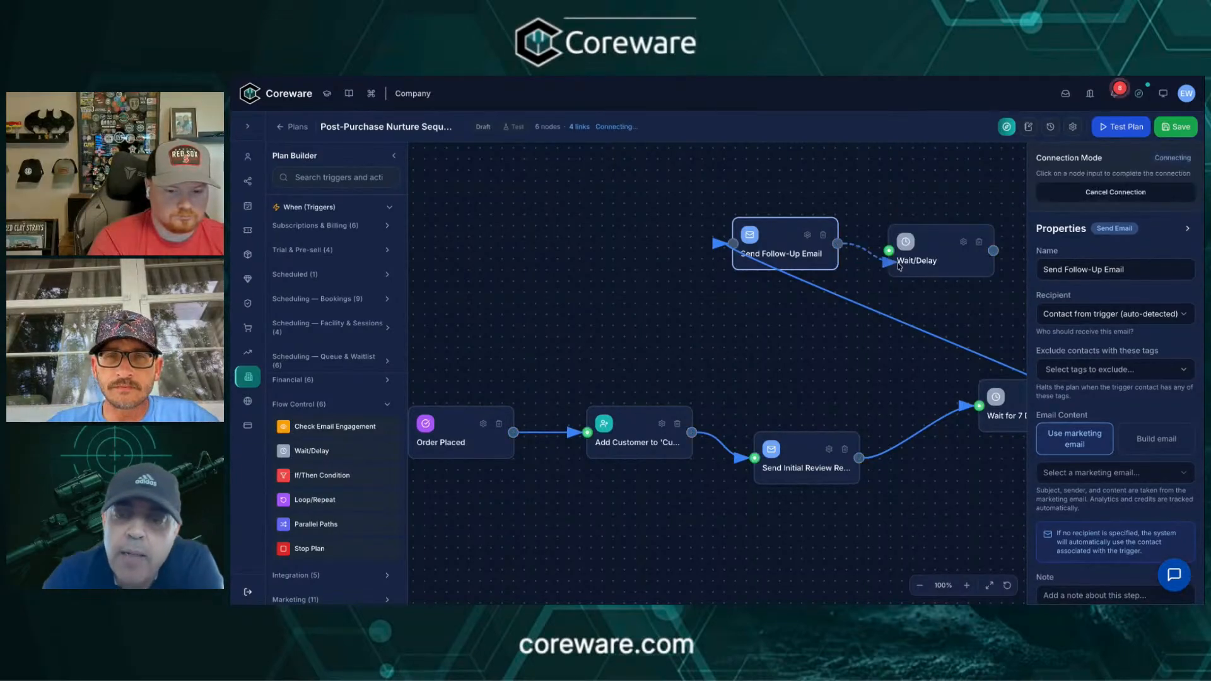
left_click(889, 251)
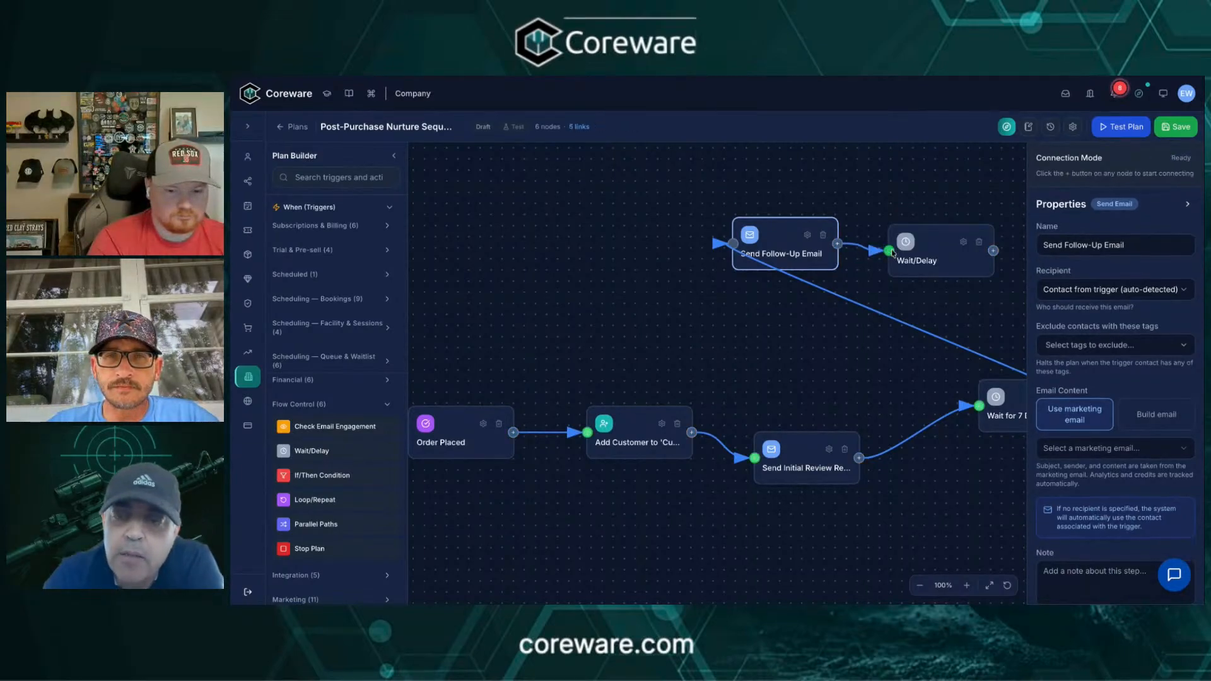
Set the new Wait/Delay step beside Send Follow-Up Email to a fixed duration of 99 weeks.
left_click(944, 252)
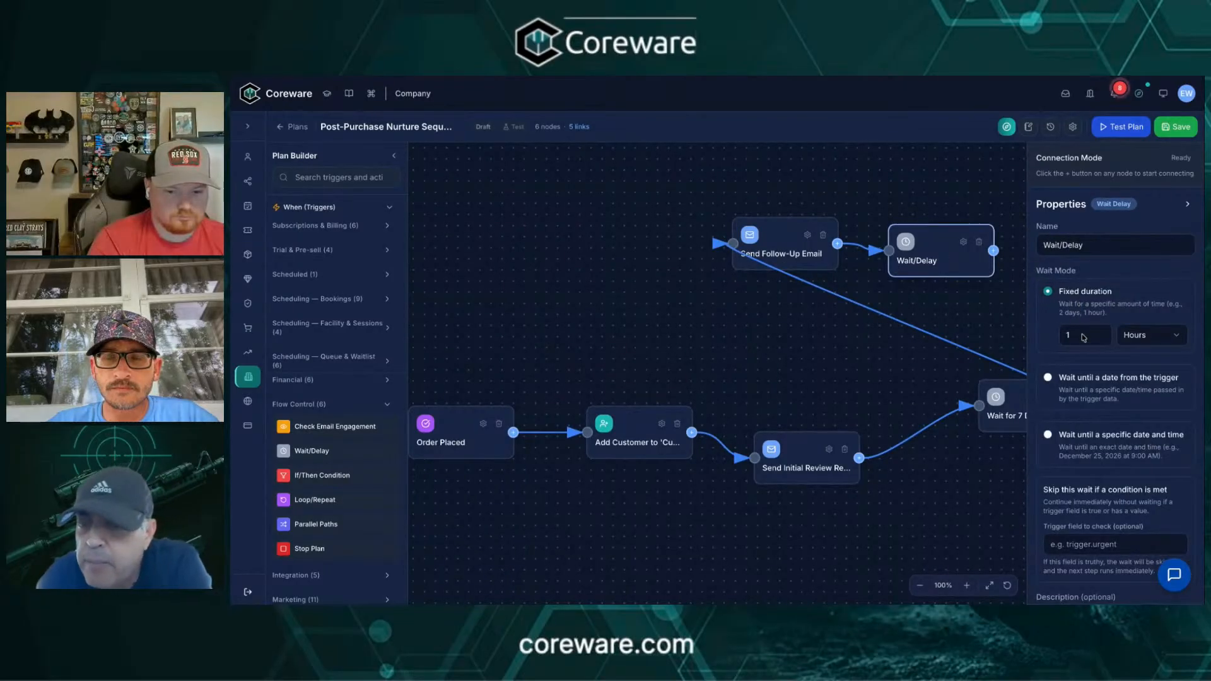
left_click(1131, 338)
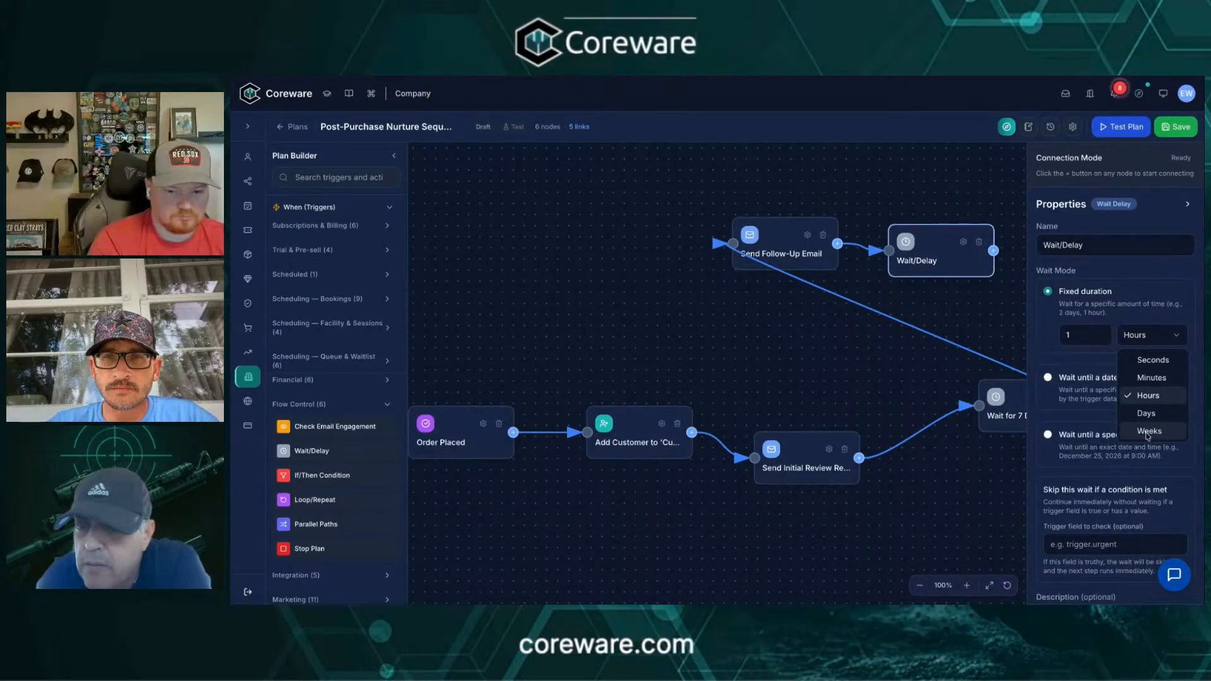
left_click(1148, 432)
left_click(1079, 338)
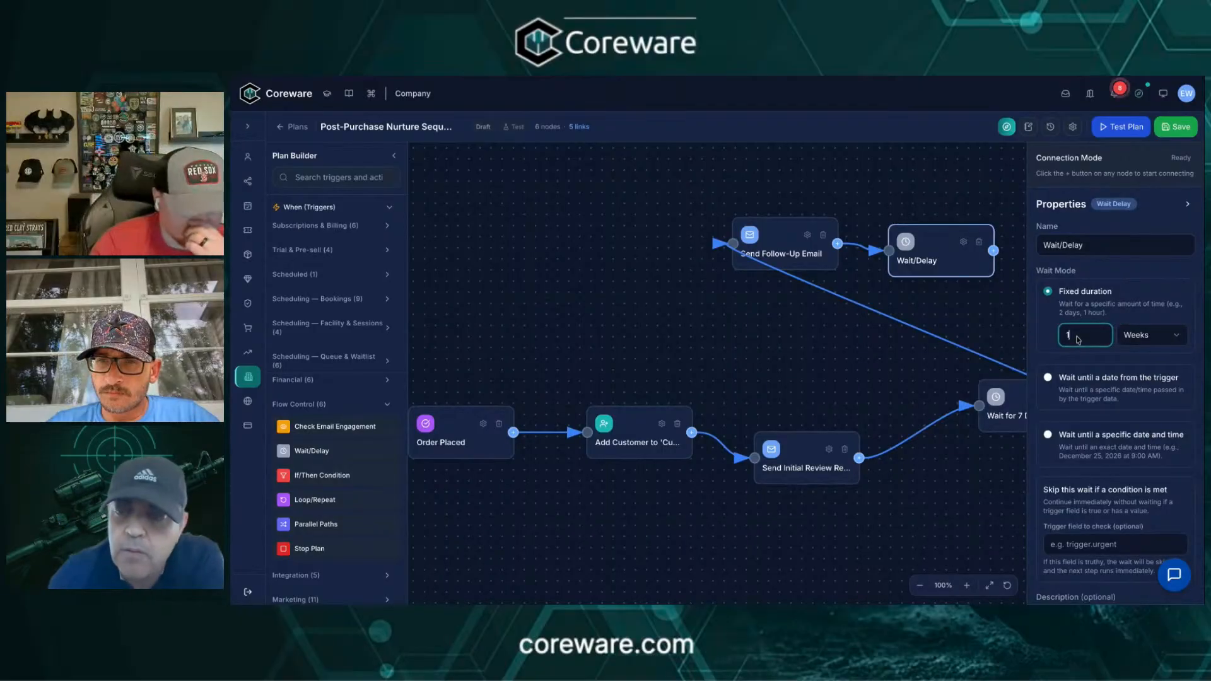
type("99")
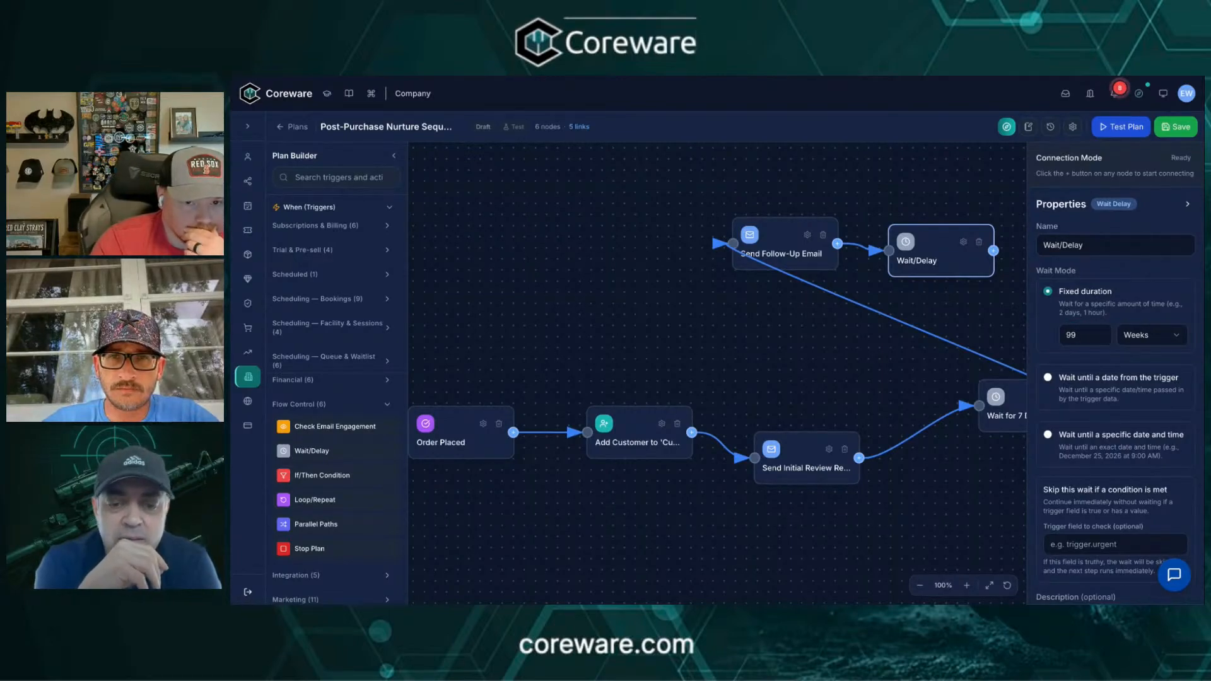
left_click(1078, 335)
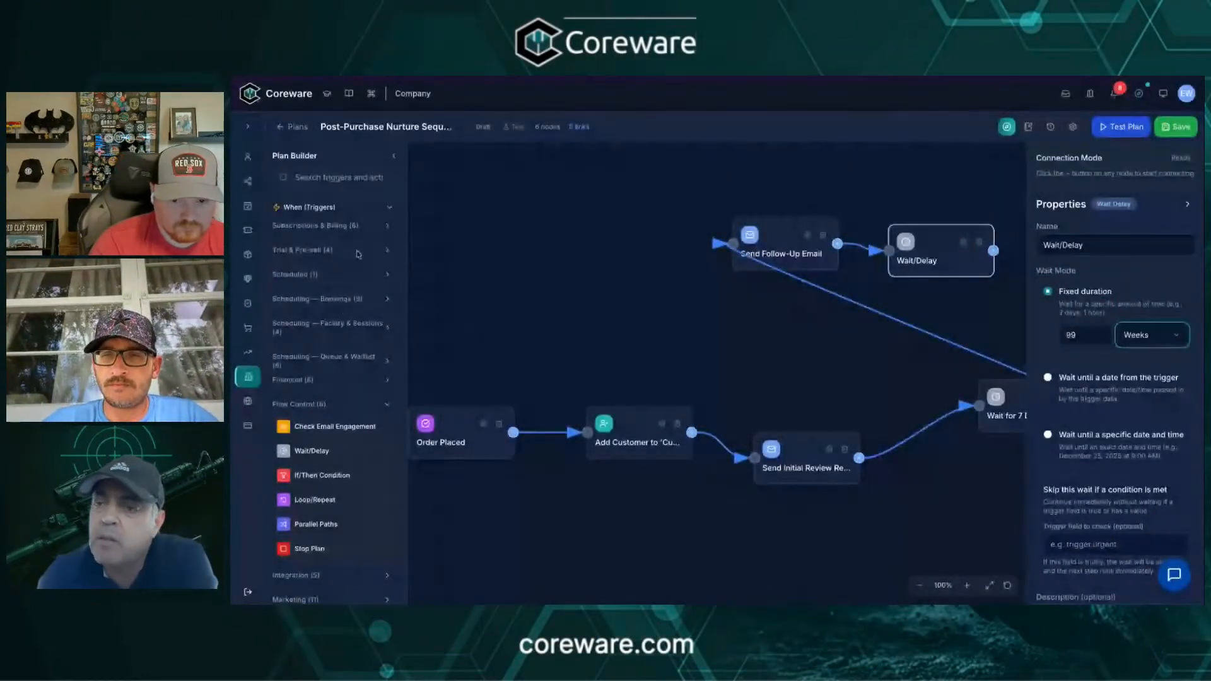
Return to the list of plans and open the template gallery for creating a new plan.
left_click(293, 127)
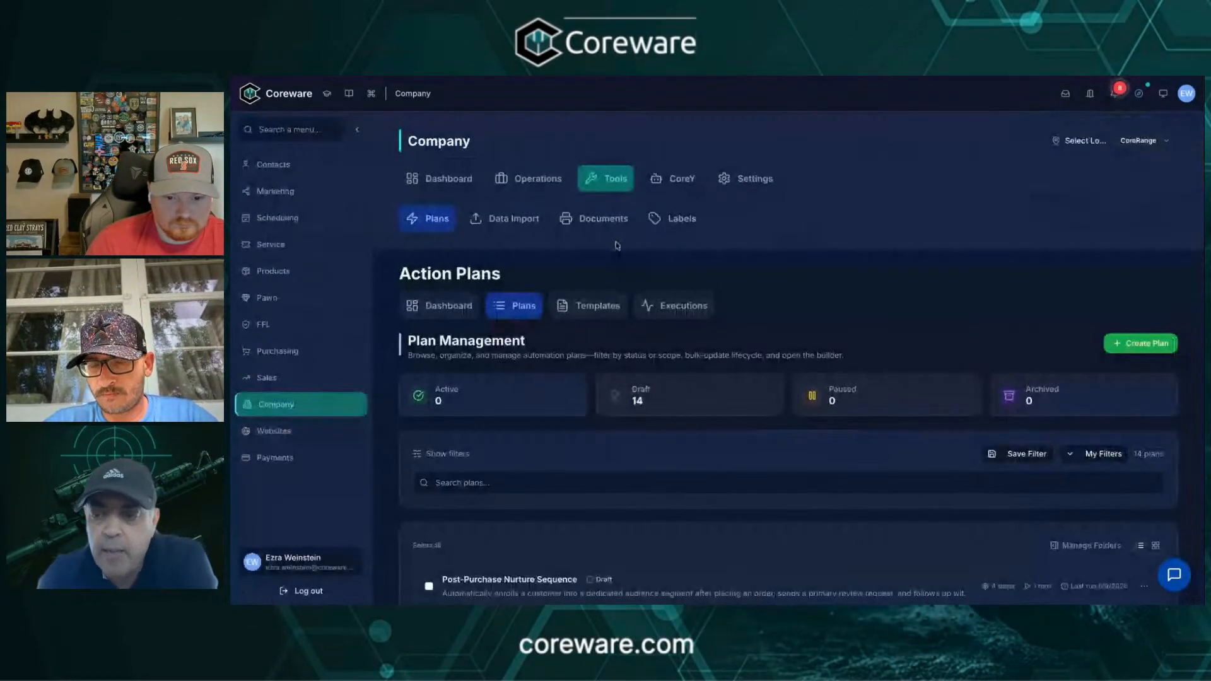
left_click(1141, 343)
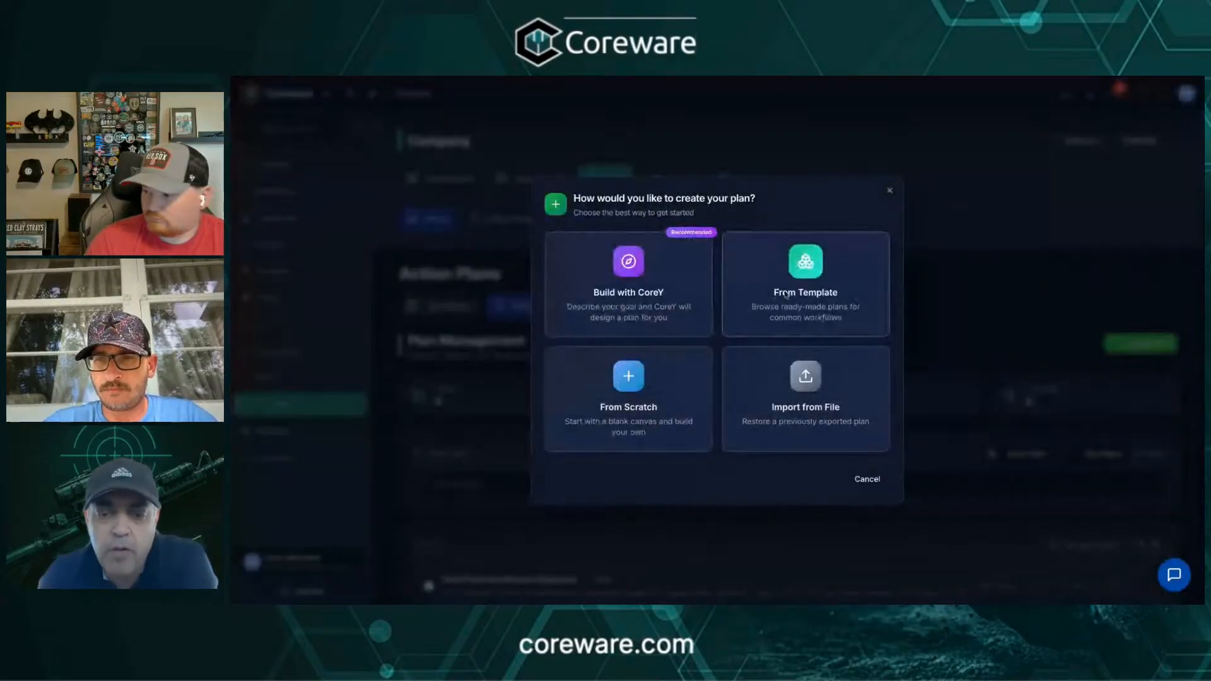
left_click(816, 276)
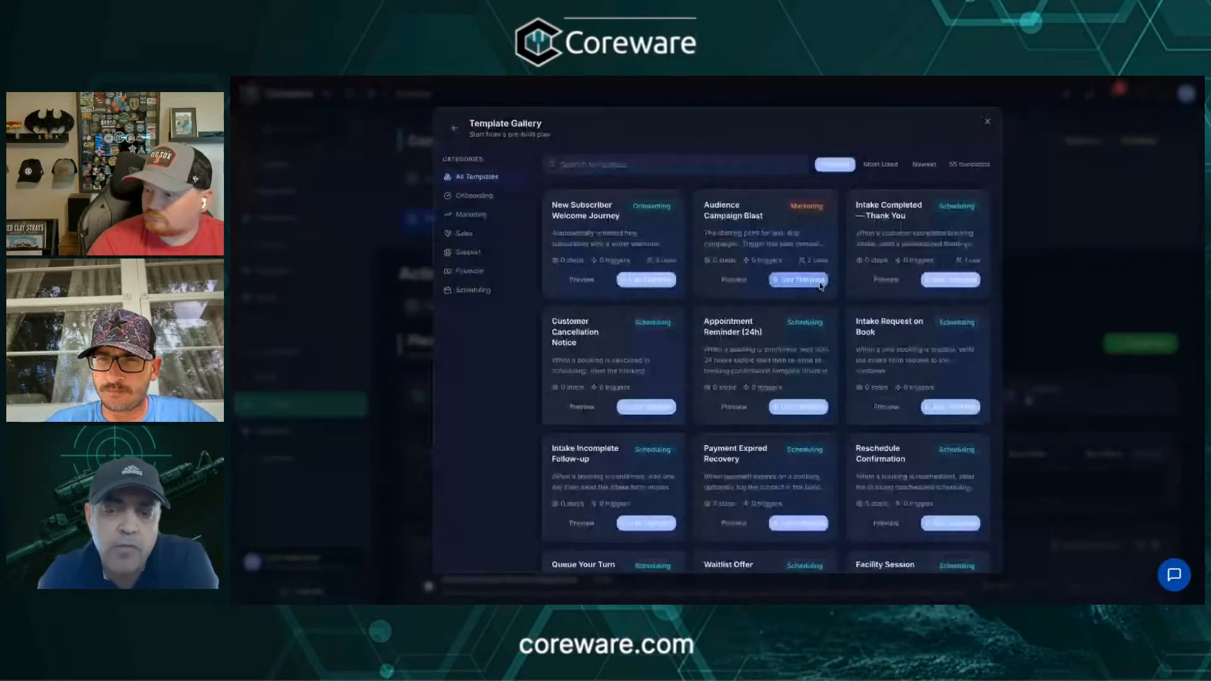
Browse all templates in the gallery, including the Onboarding, Marketing, Sales and Financial categories.
scroll(677, 359, "down", 5)
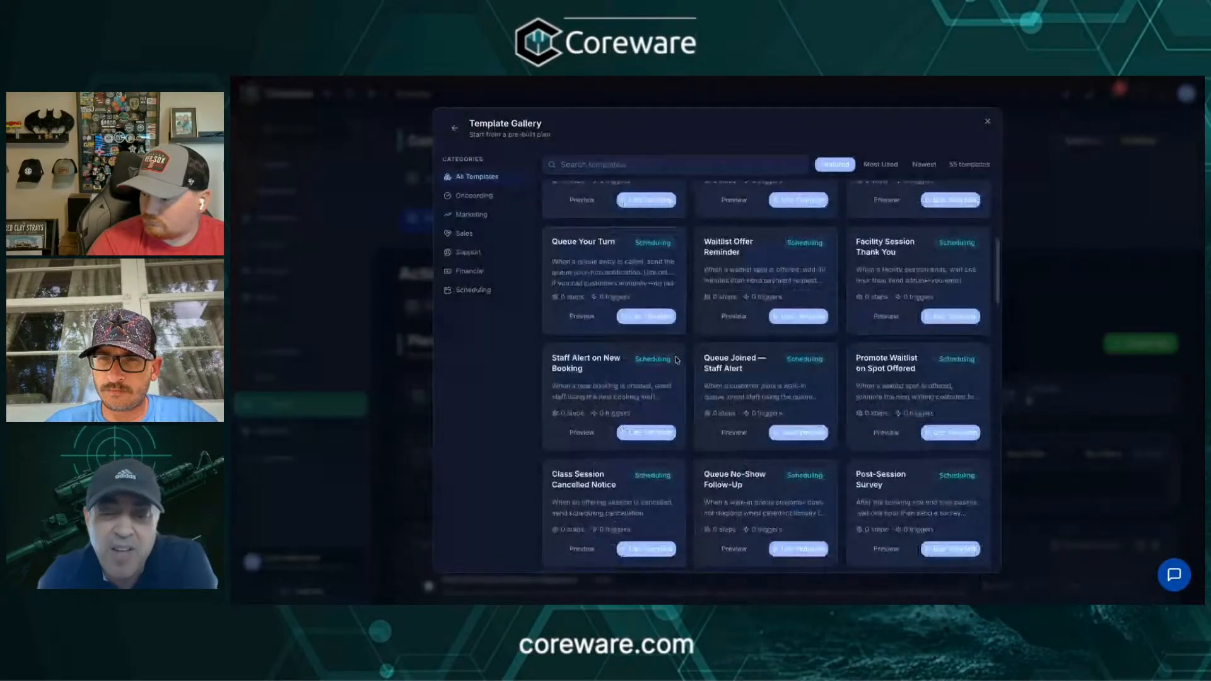
scroll(677, 360, "up", 1)
scroll(767, 377, "up", 4)
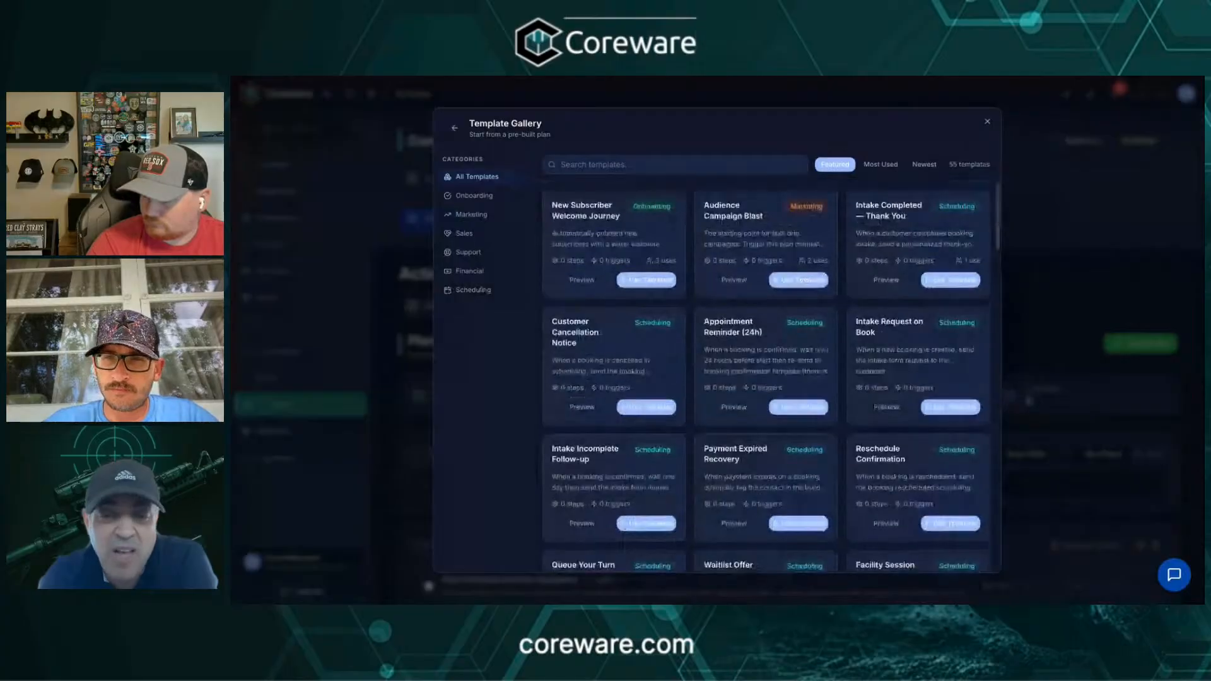
scroll(766, 377, "down", 2)
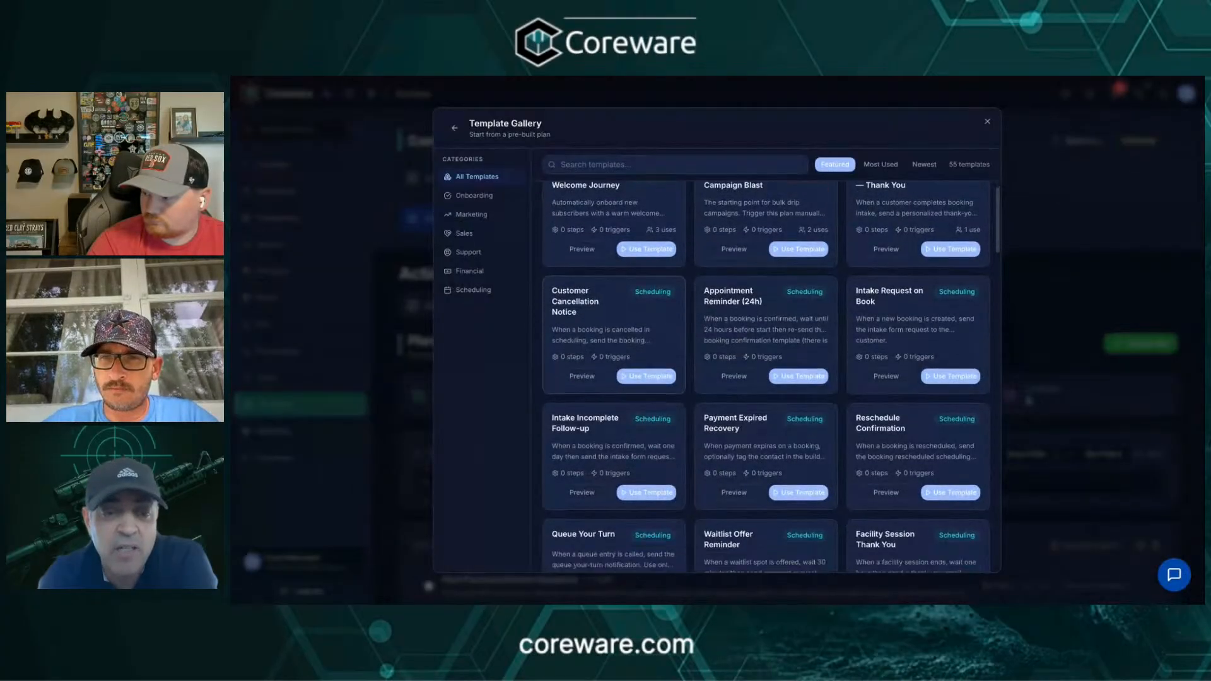
left_click(486, 197)
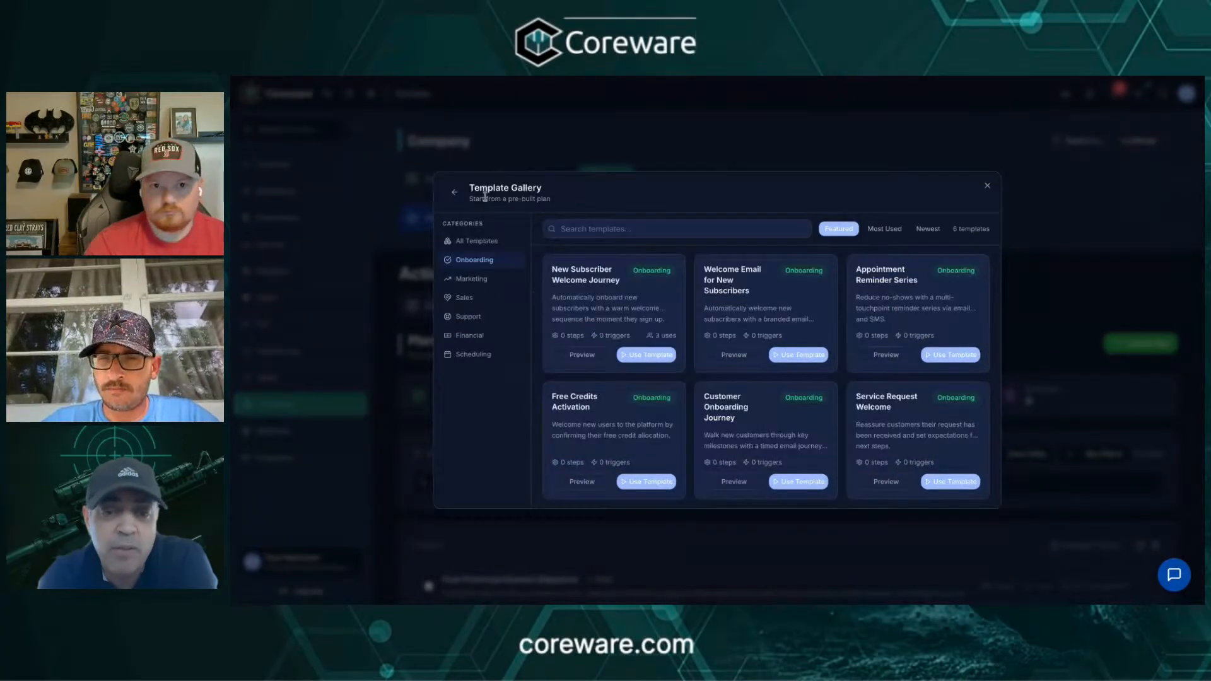
left_click(478, 277)
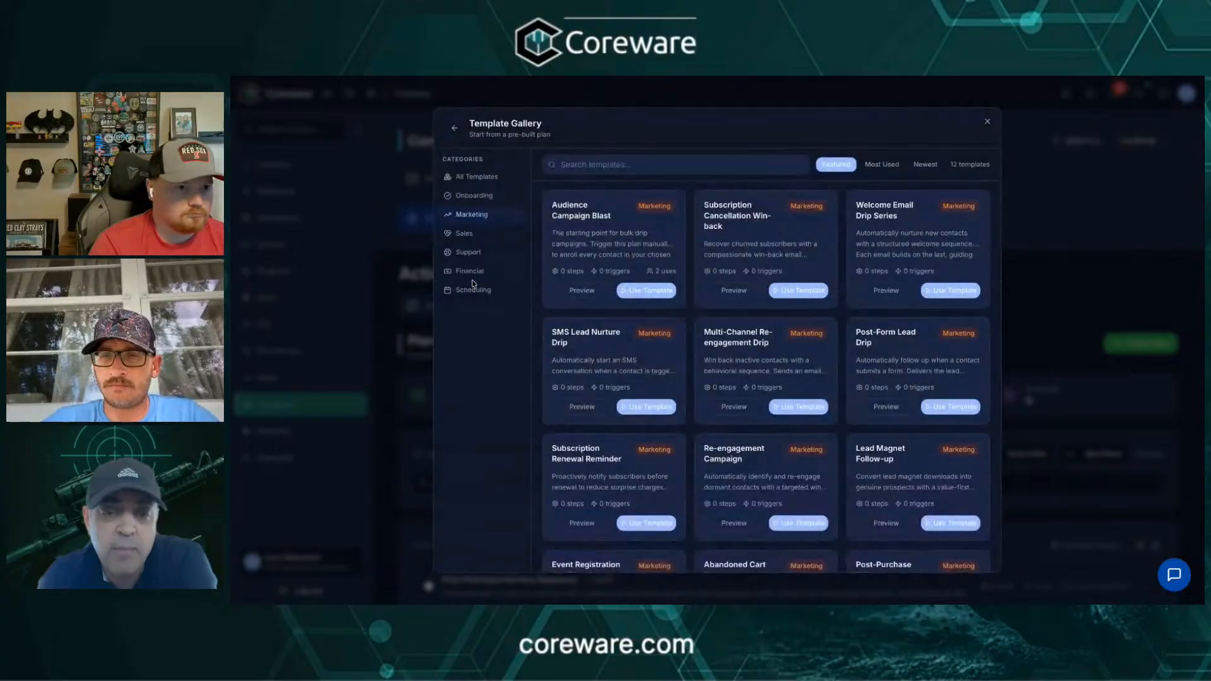
left_click(467, 233)
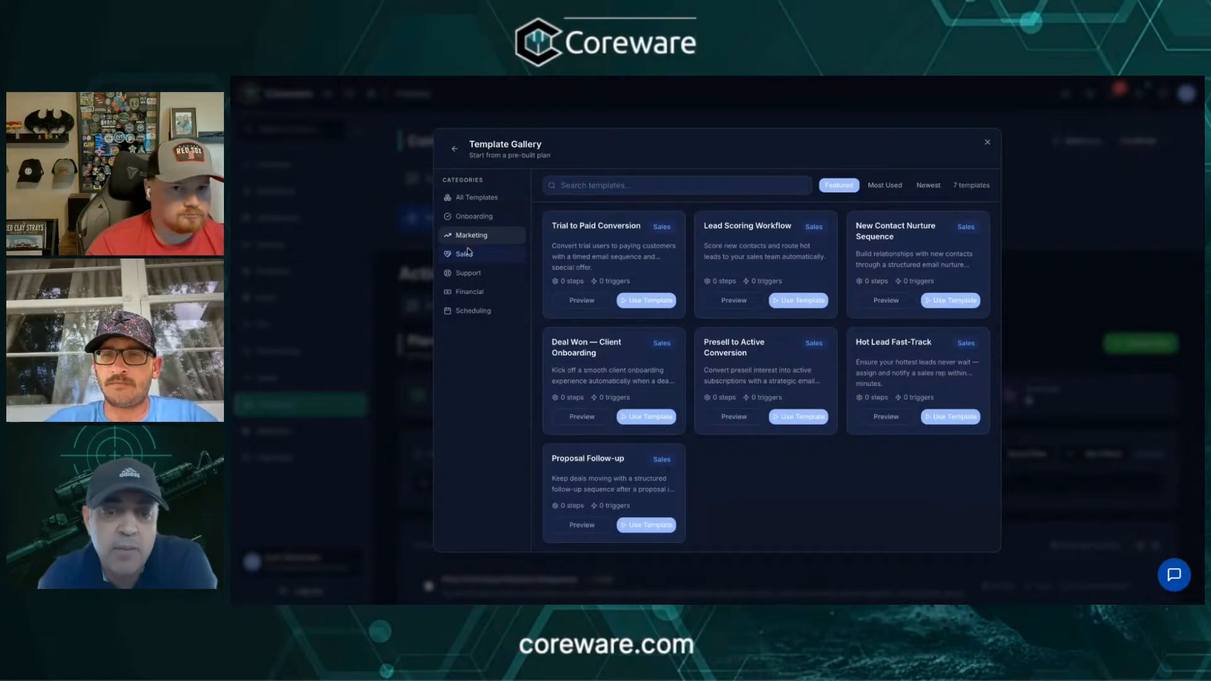
left_click(470, 292)
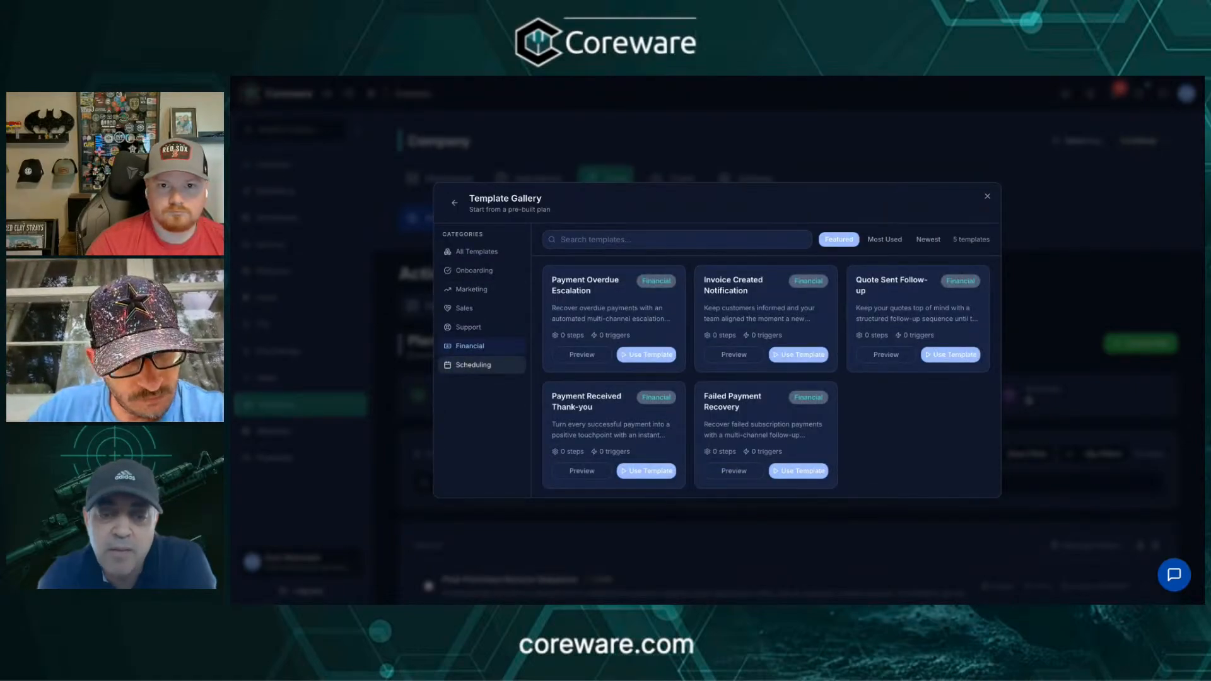
left_click(473, 254)
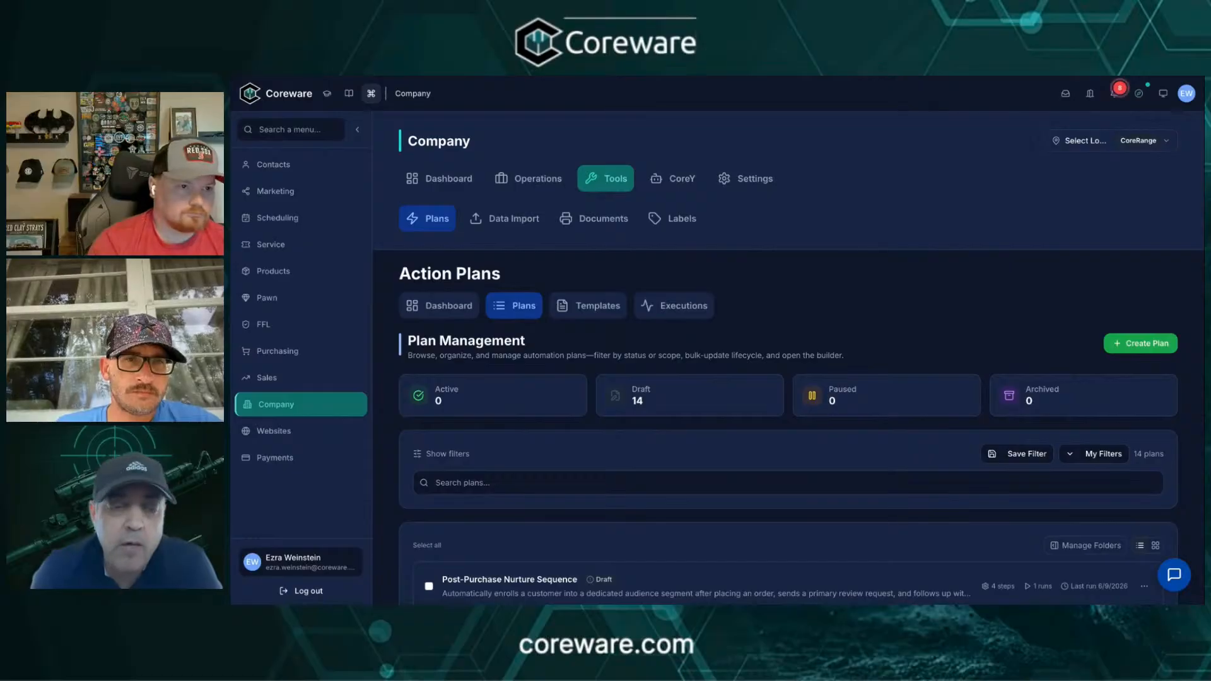
Find Action Plans through the global search with "action p" and go to that page.
left_click(371, 94)
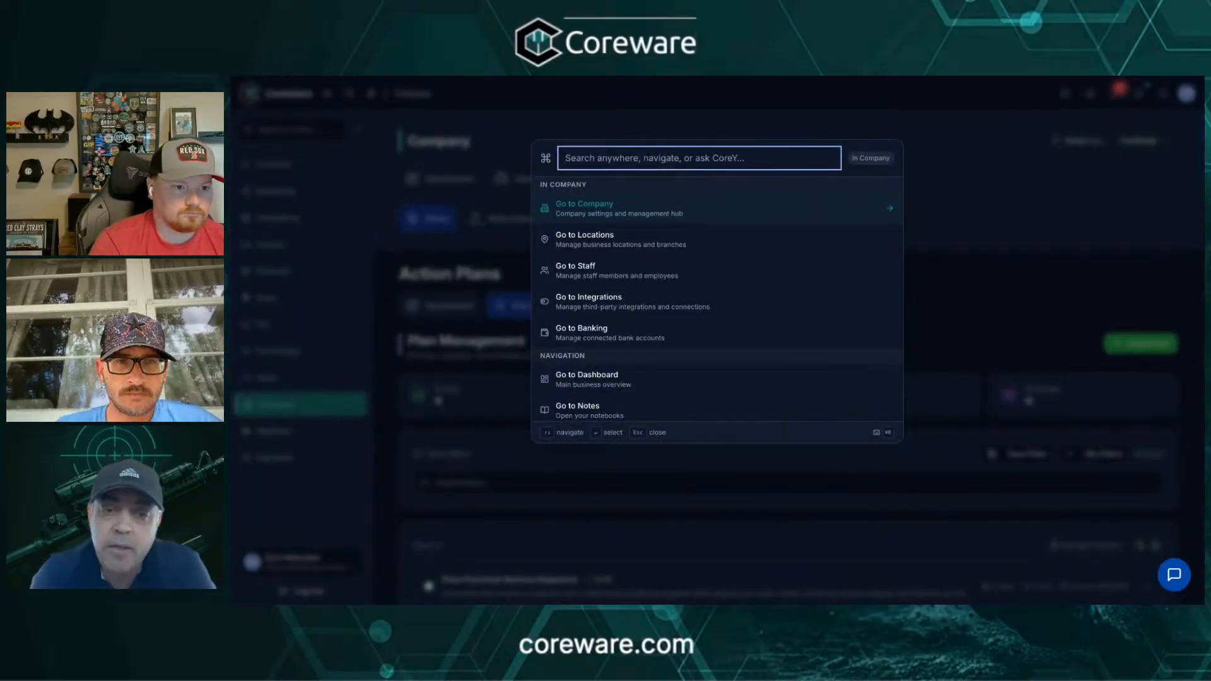
type("action")
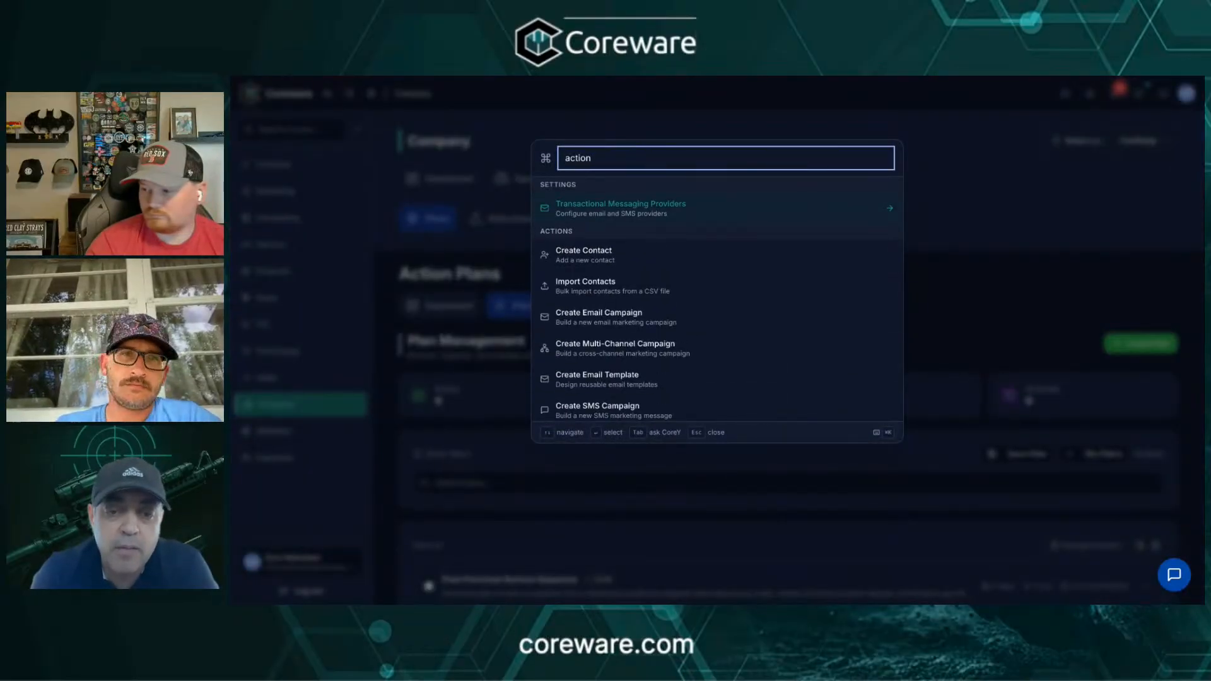
type(" p")
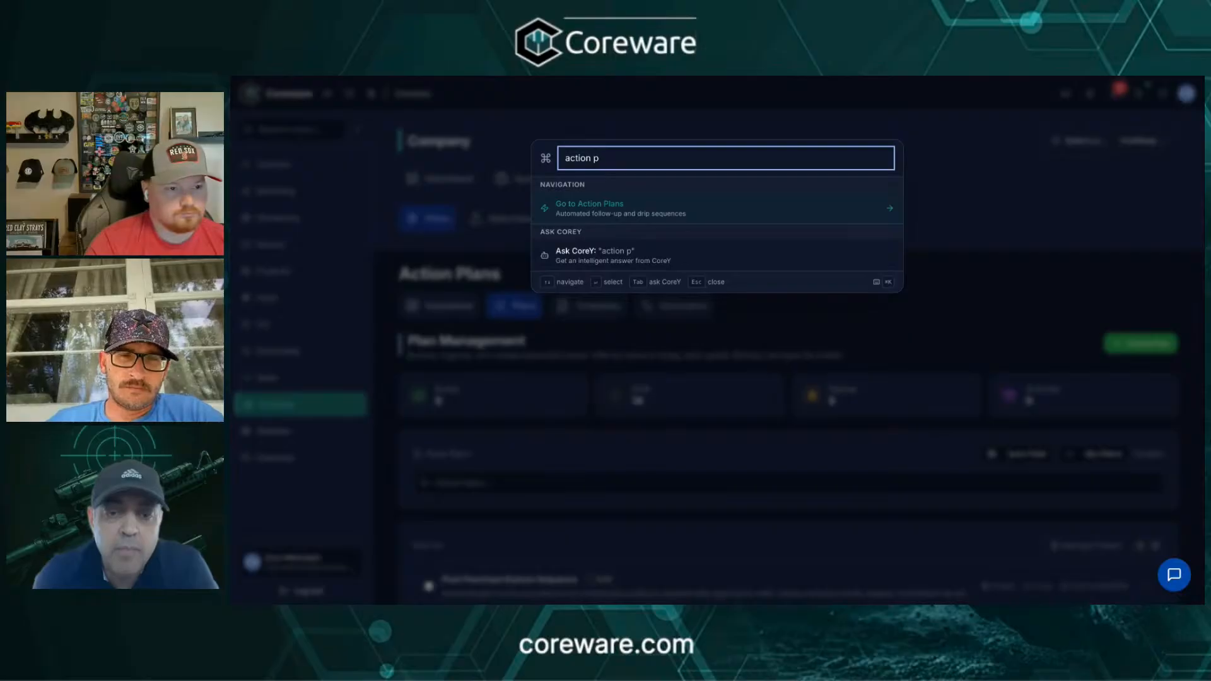
left_click(628, 209)
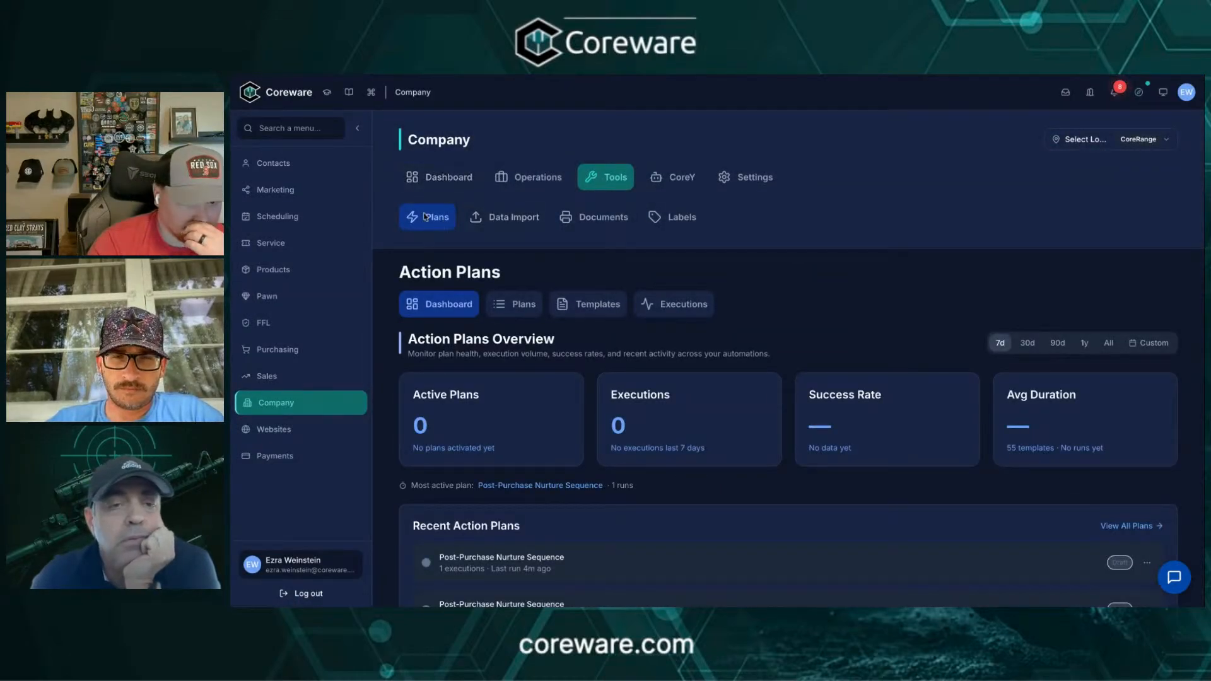
Look through the navigation suggestions offered by the global search and close it.
left_click(371, 92)
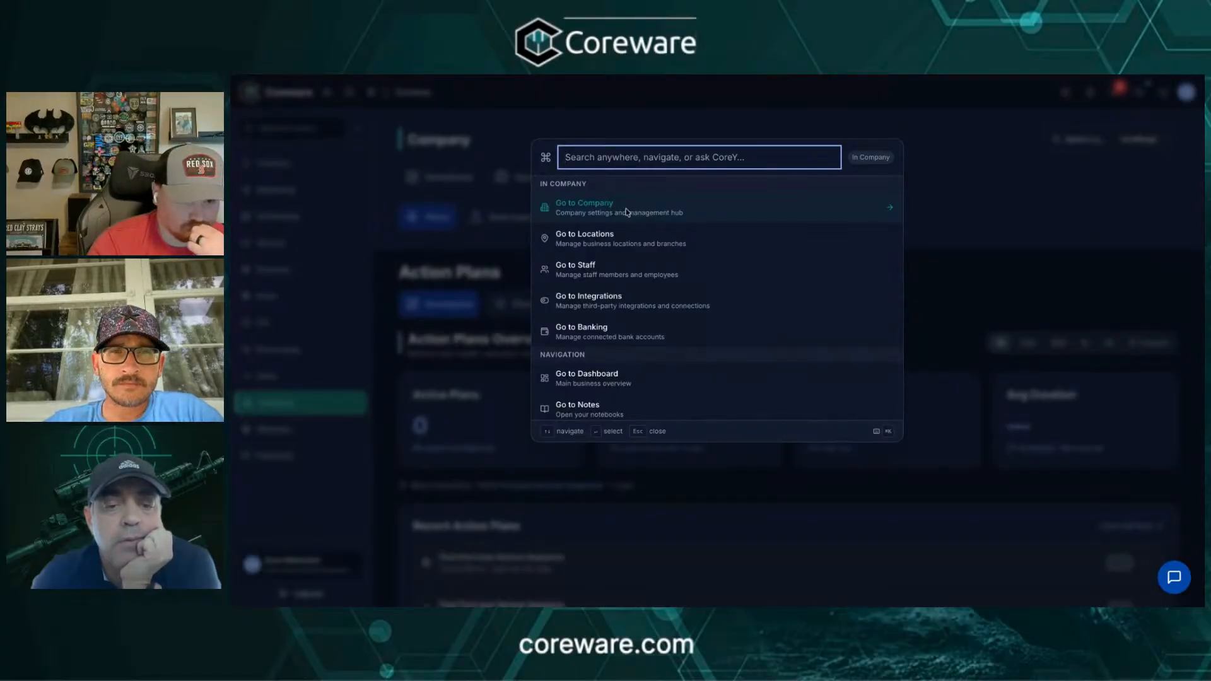
scroll(633, 289, "down", 6)
scroll(633, 293, "up", 6)
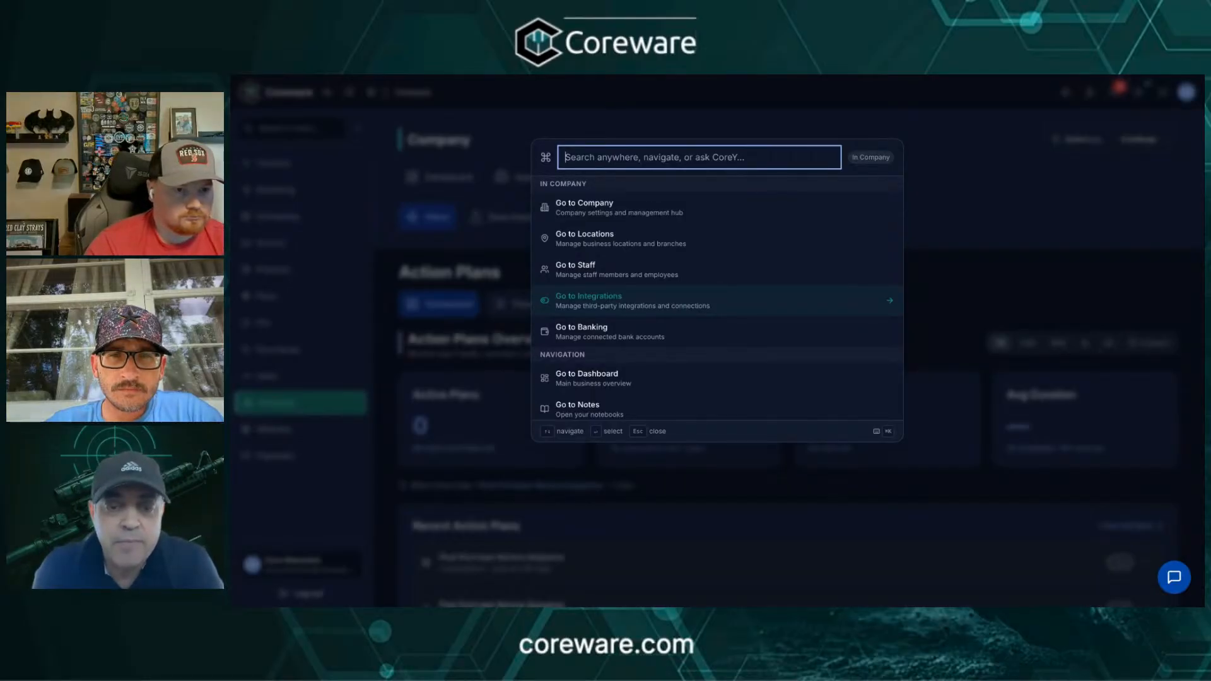
key("Escape")
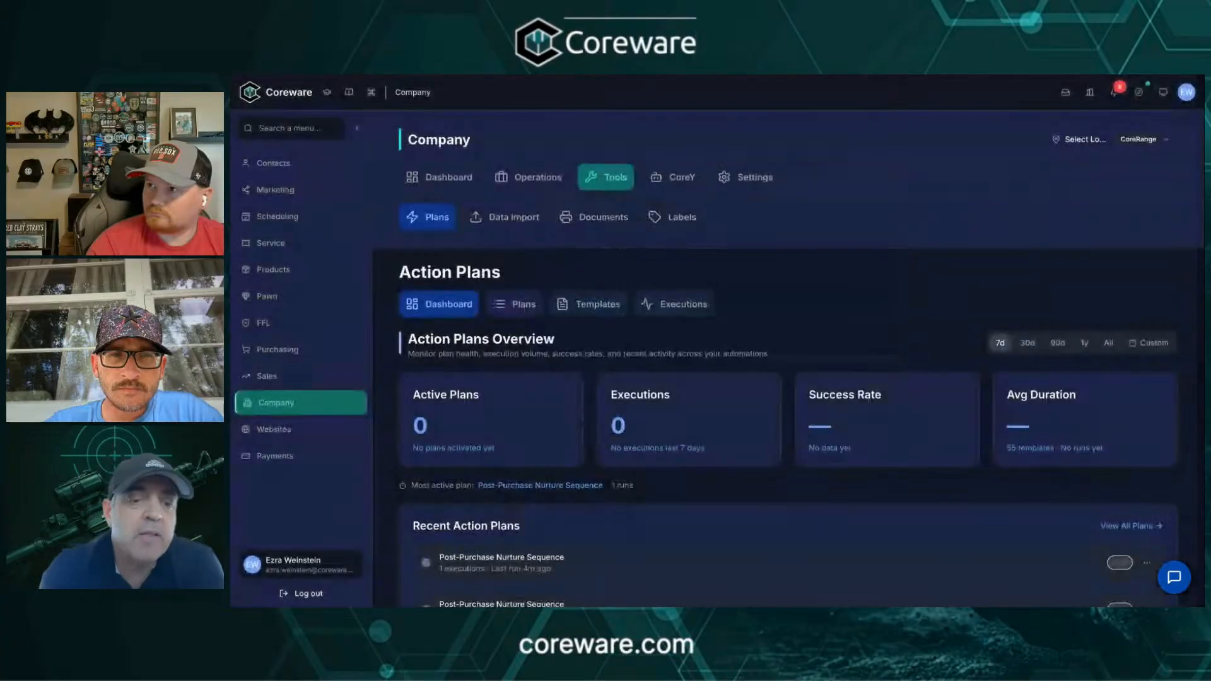